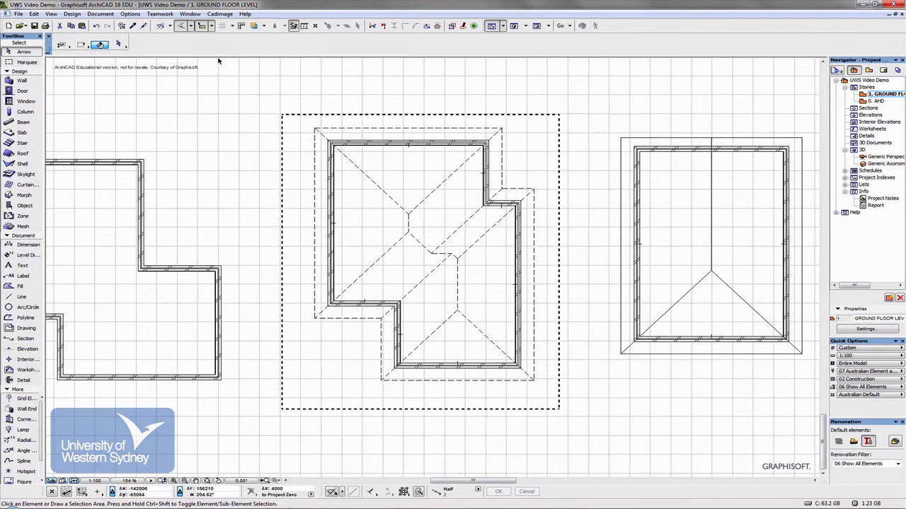
Display the marquee area with both hip roofs in a 3D axonometric window using F5.
key(F5)
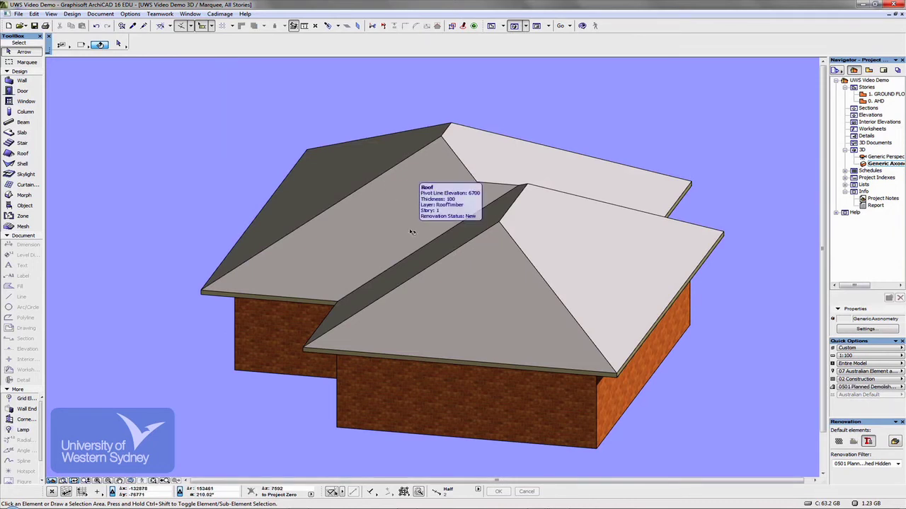
Select the hip roof in the 3D view.
click(411, 232)
click(210, 199)
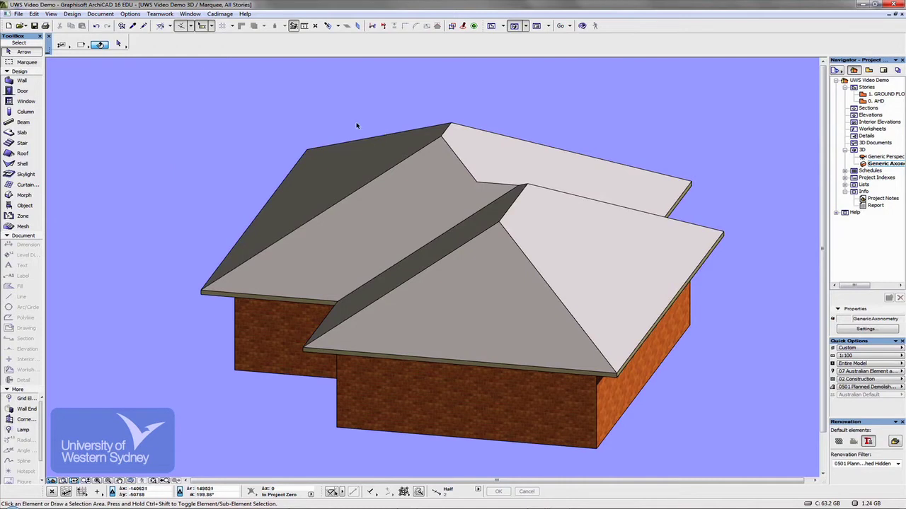
click(427, 215)
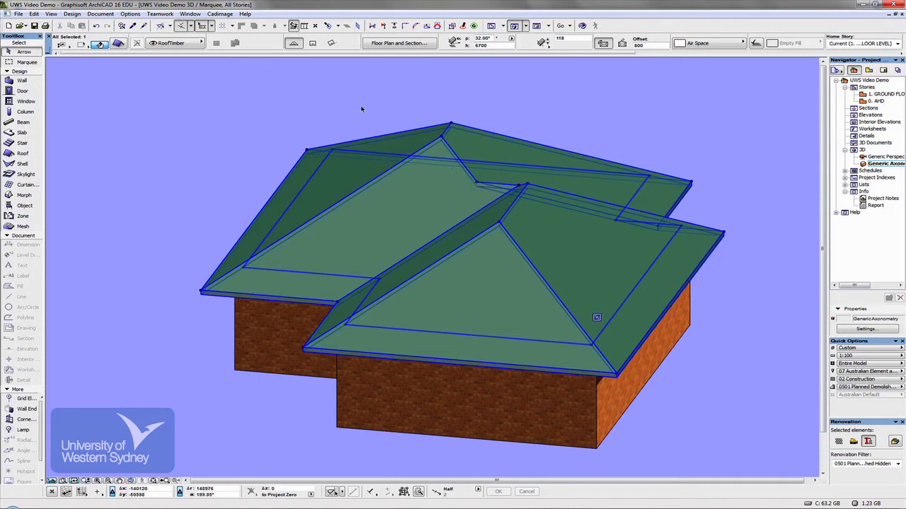
Open Cadimage > Coverings > Roof Coverings settings for the selected roof.
click(213, 15)
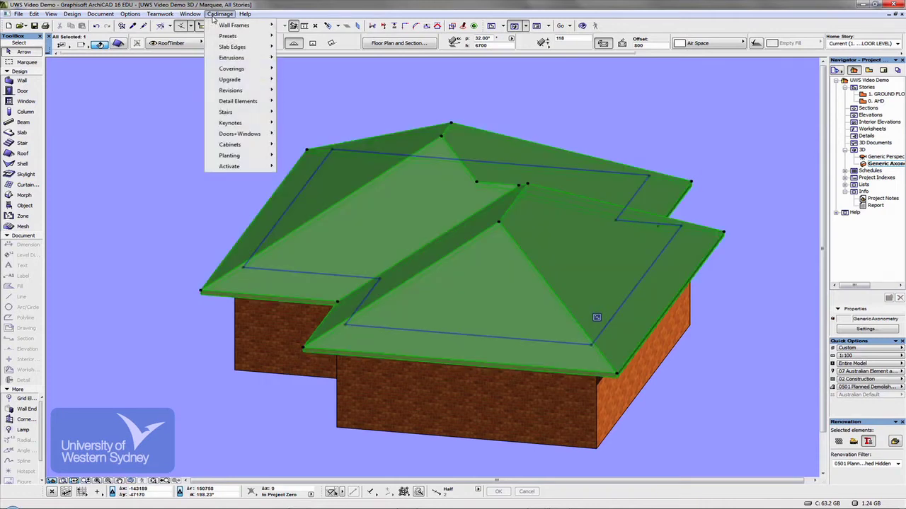
mouse_move(237, 70)
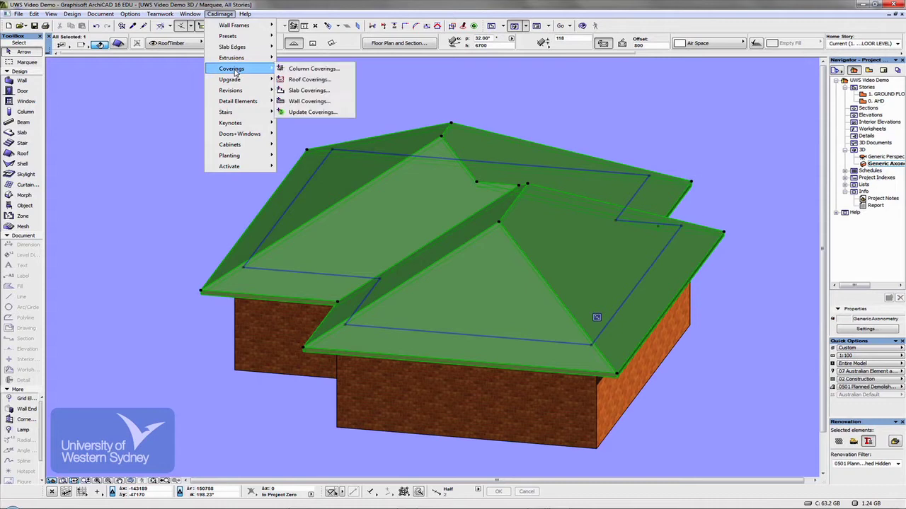
click(303, 80)
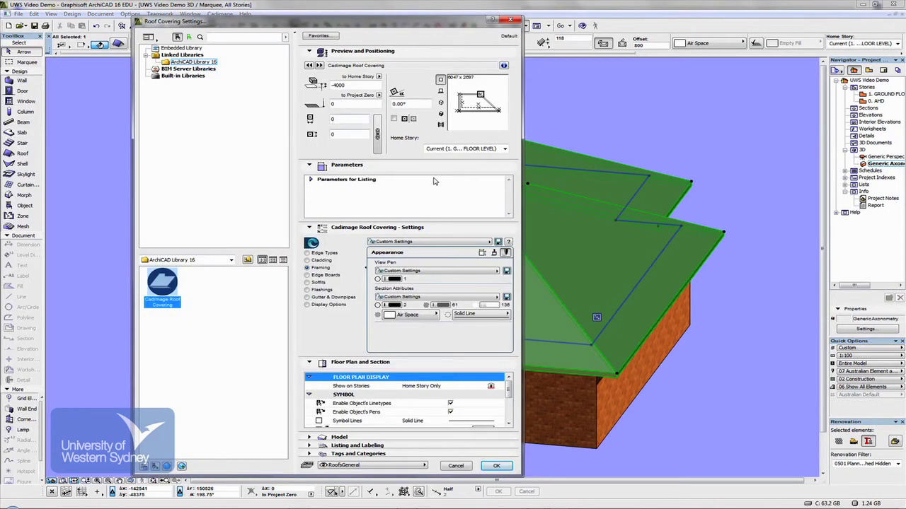
Review the Edge Types page, nudge the dialog higher, then switch to Cladding.
click(307, 253)
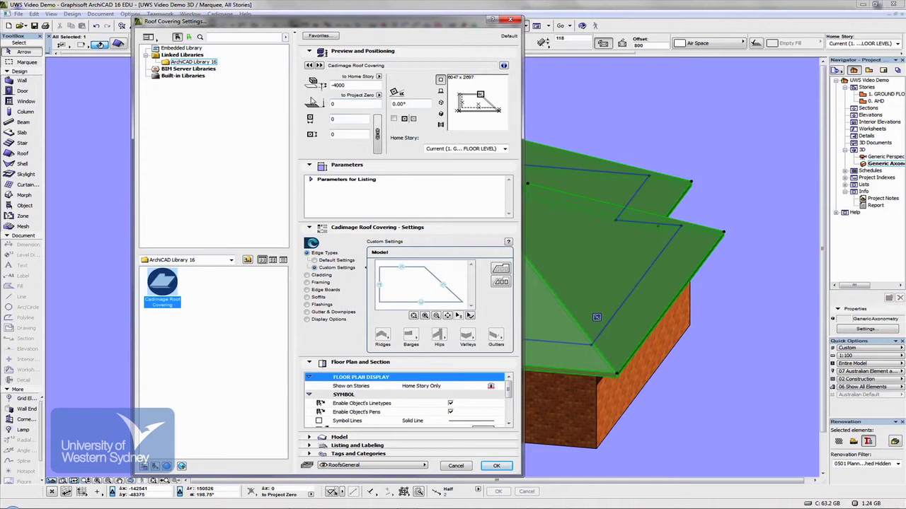
mouse_move(323, 27)
mouse_down()
mouse_move(326, 9)
mouse_move(327, 20)
mouse_up()
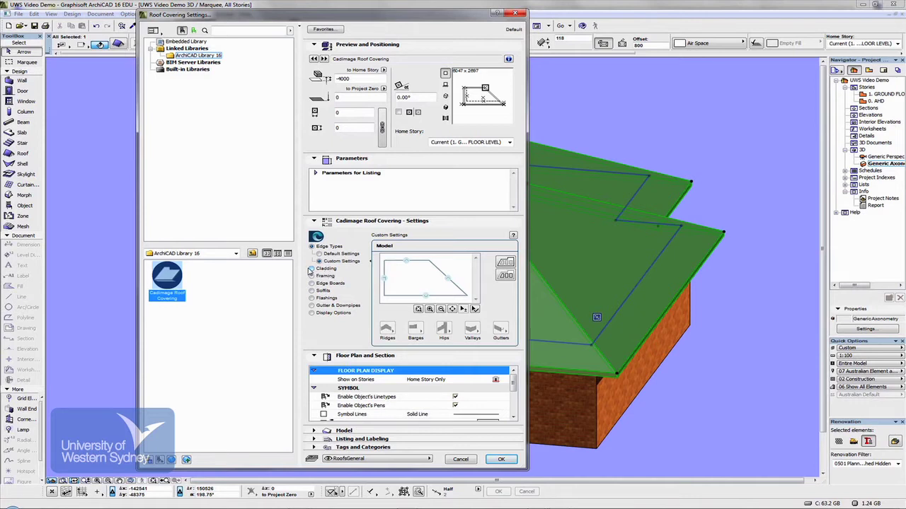
click(312, 274)
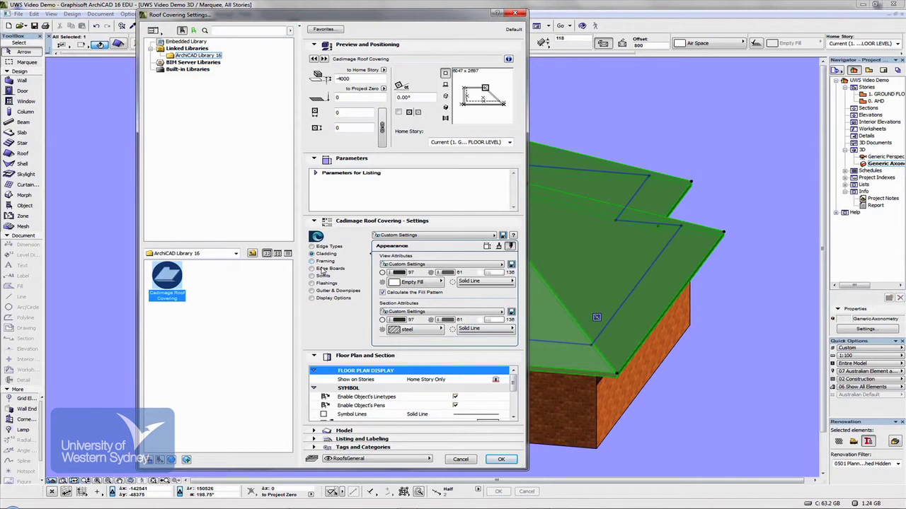
Review the cladding tabs and keep the current tile profile type.
click(486, 245)
click(498, 246)
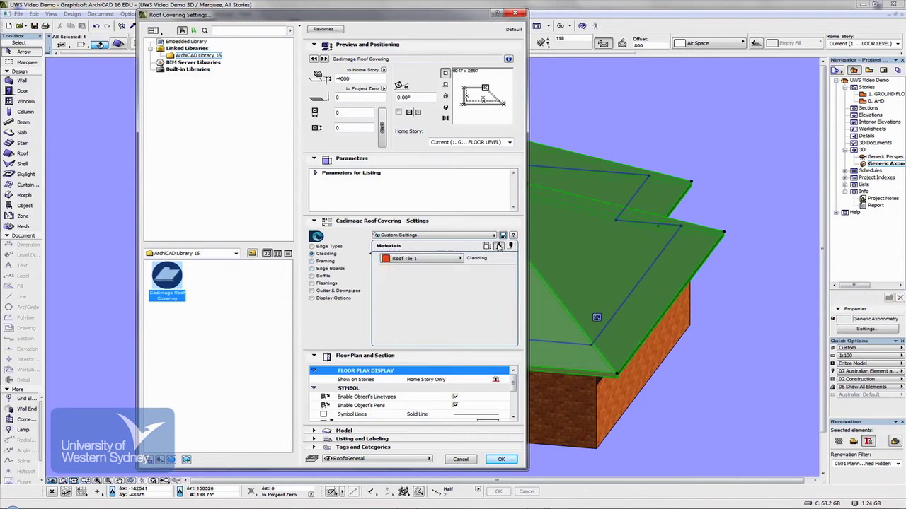
click(510, 246)
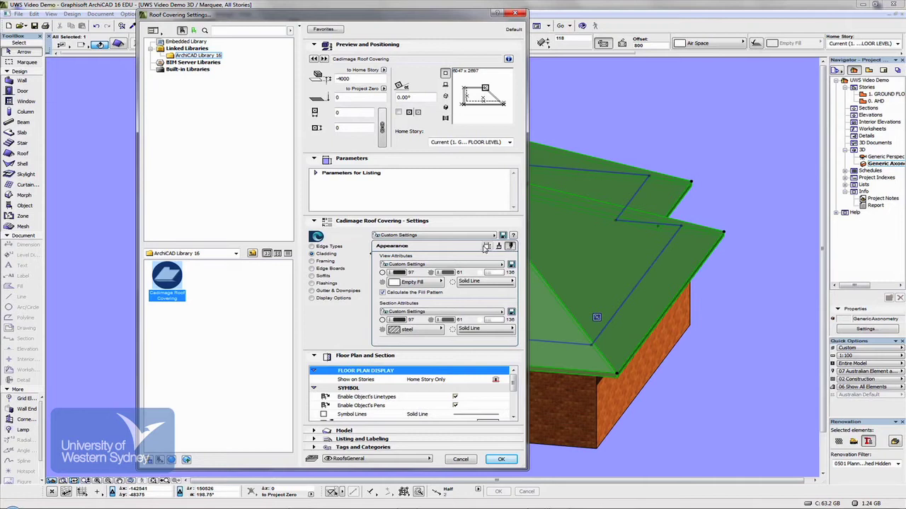
click(487, 246)
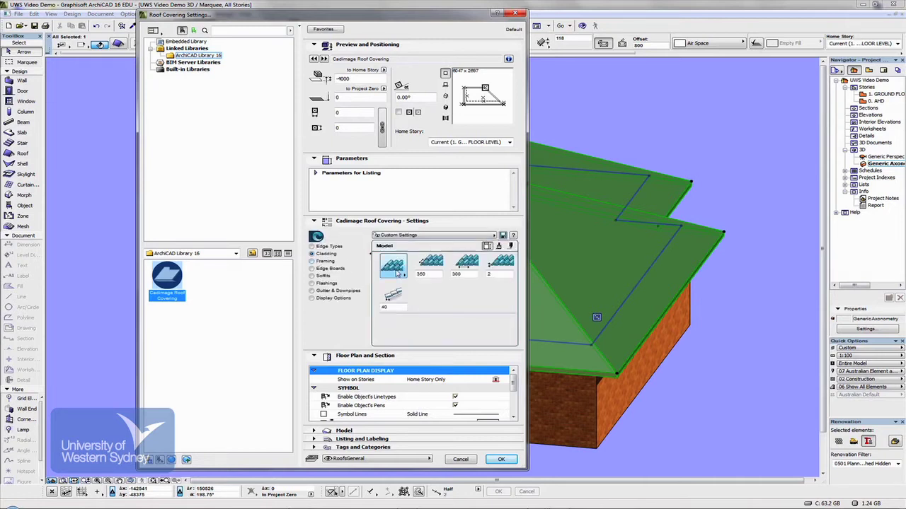
click(397, 270)
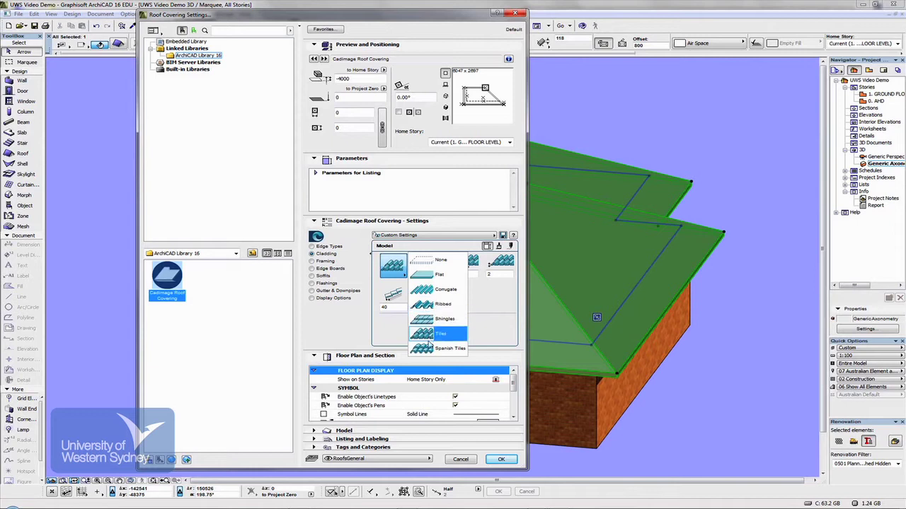
click(398, 271)
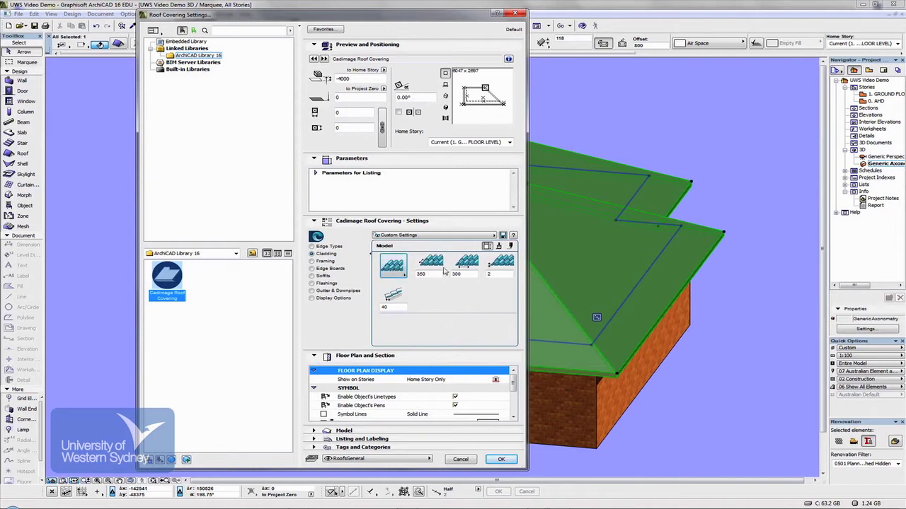
Check the Roof Tile 1 cladding material and keep pen 97, then go to Framing.
click(499, 246)
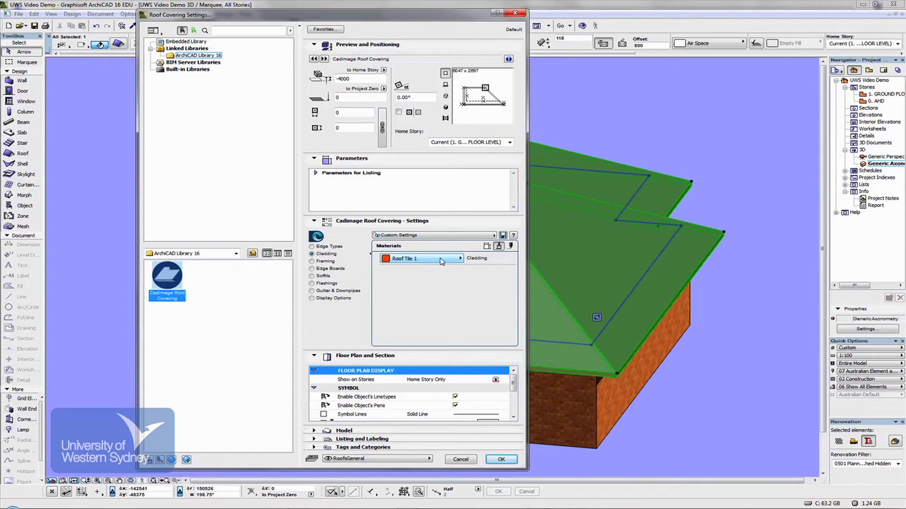
click(511, 247)
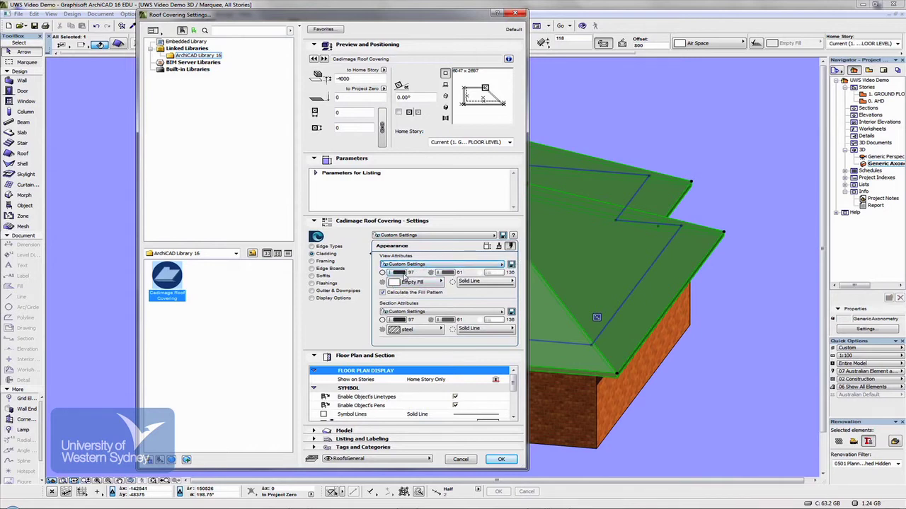
click(400, 273)
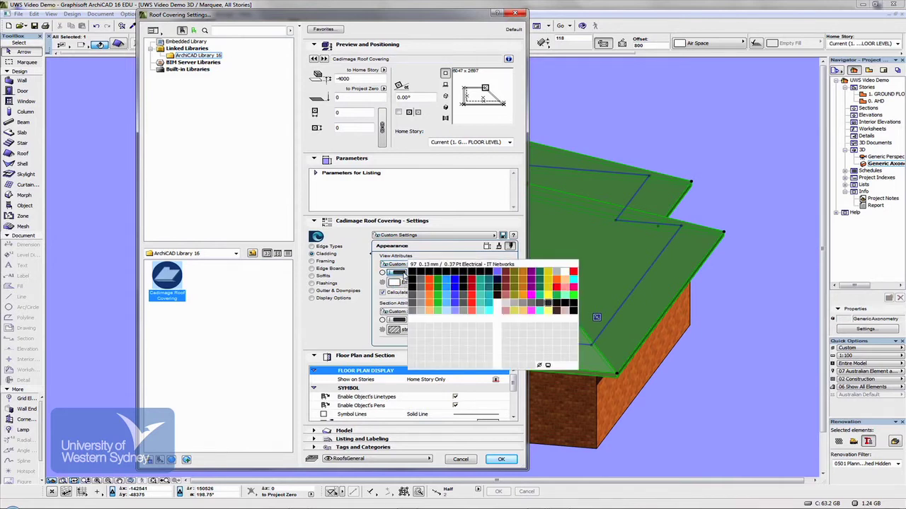
click(549, 304)
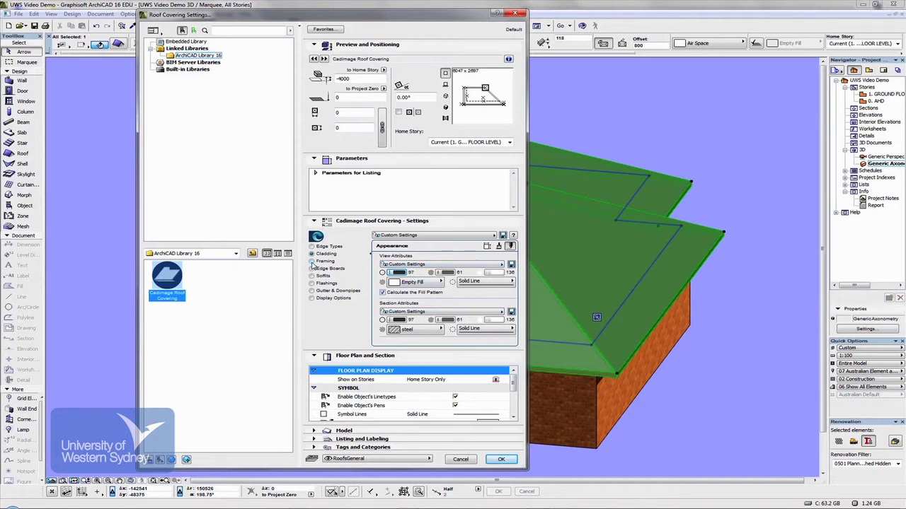
click(311, 261)
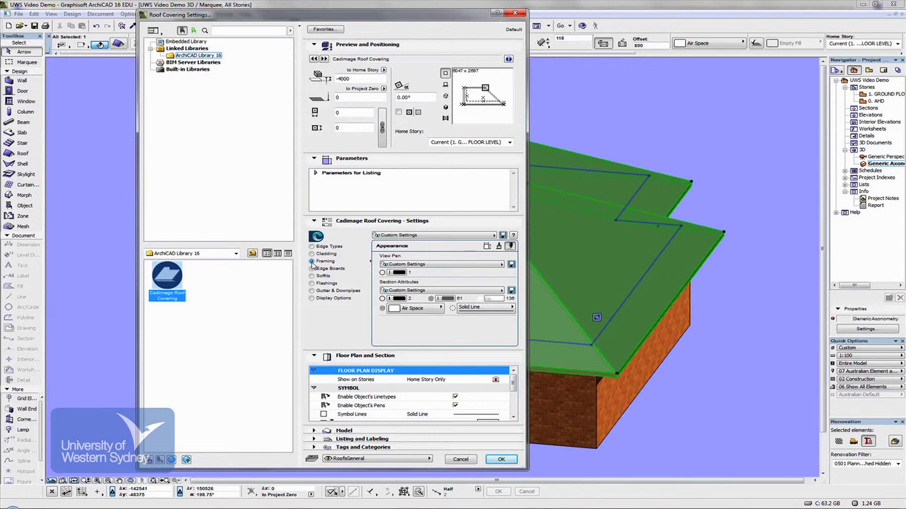
Leave Include Framing off, review the Wood Pine framing material, then go to Edge Boards.
click(487, 246)
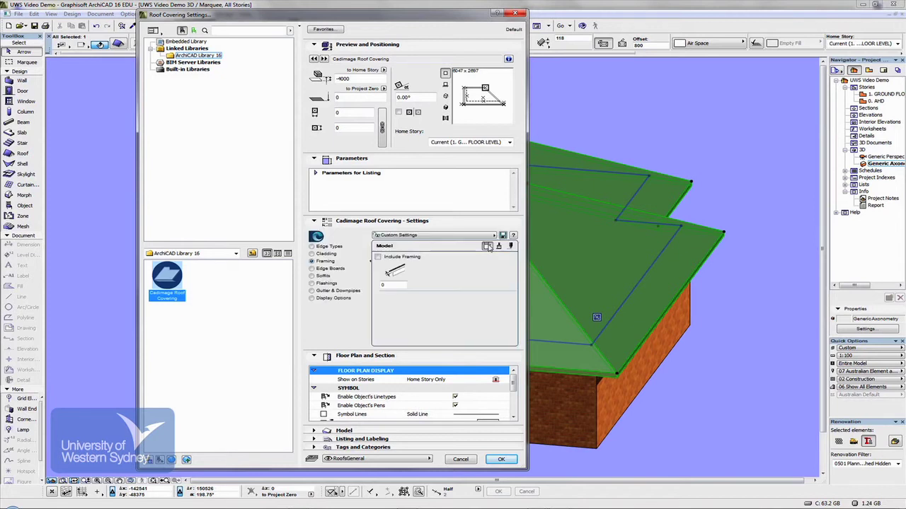
click(378, 257)
click(378, 257)
click(499, 247)
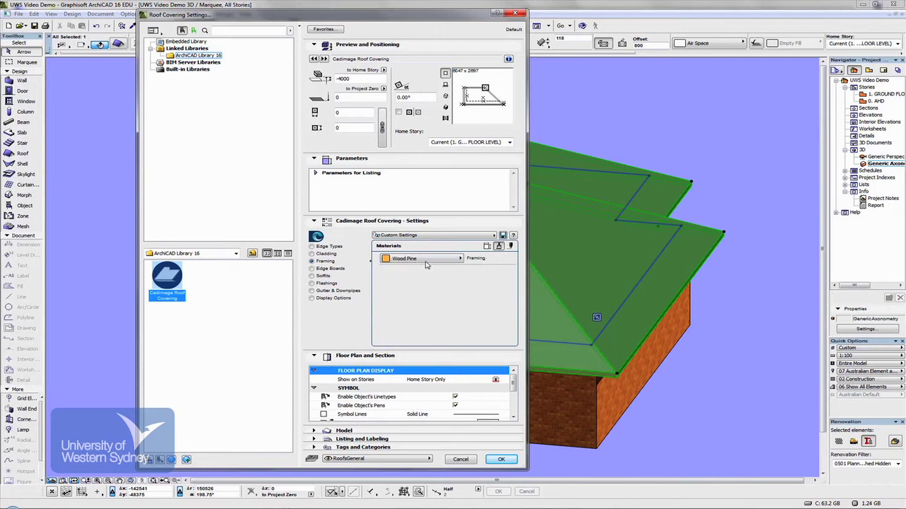
click(510, 246)
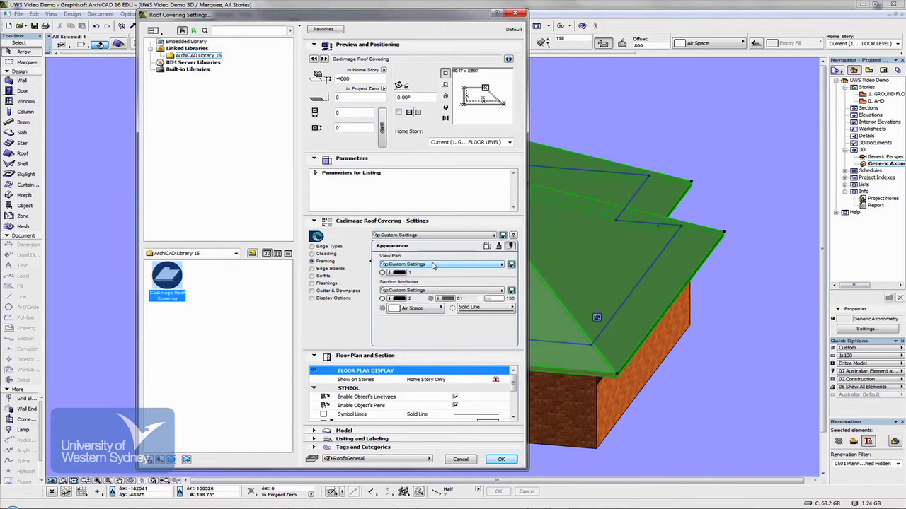
click(487, 246)
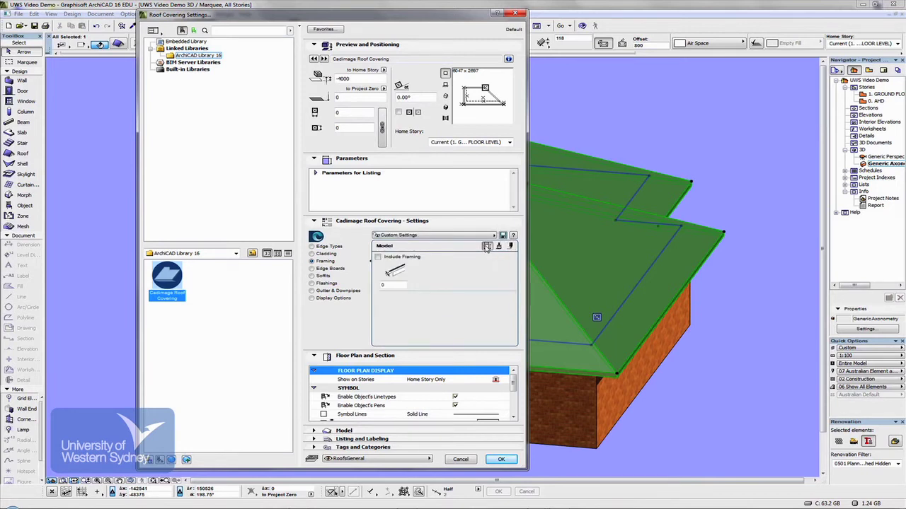
click(314, 269)
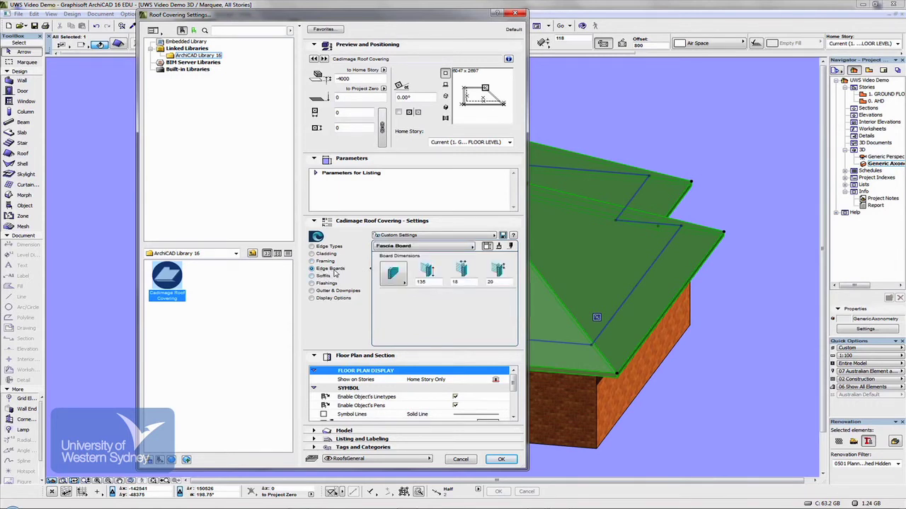
Review the Whitewash edge boards, then set the soffit Fascia Edge Type to Flat.
click(499, 246)
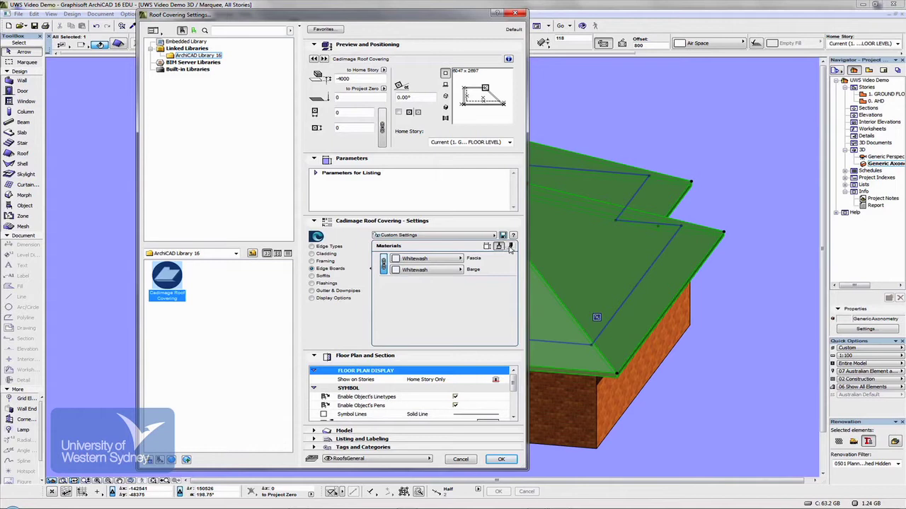
click(510, 247)
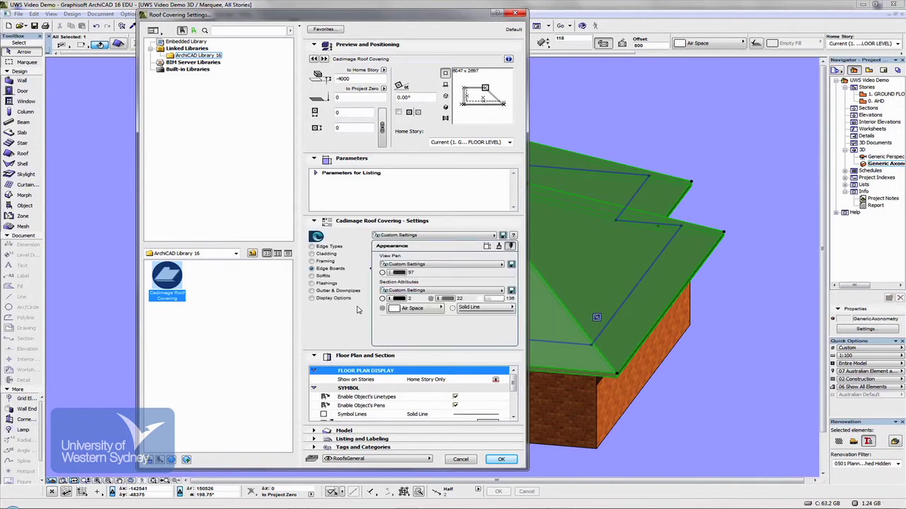
click(312, 276)
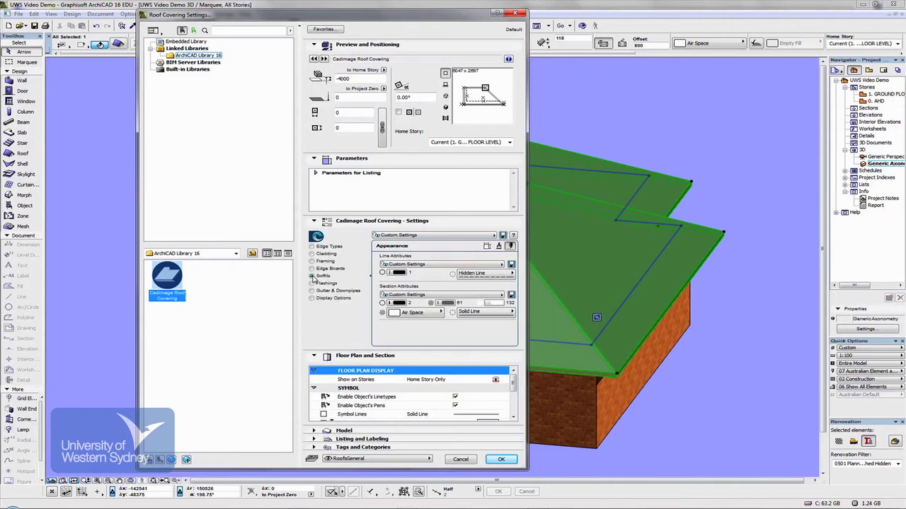
click(488, 246)
click(396, 271)
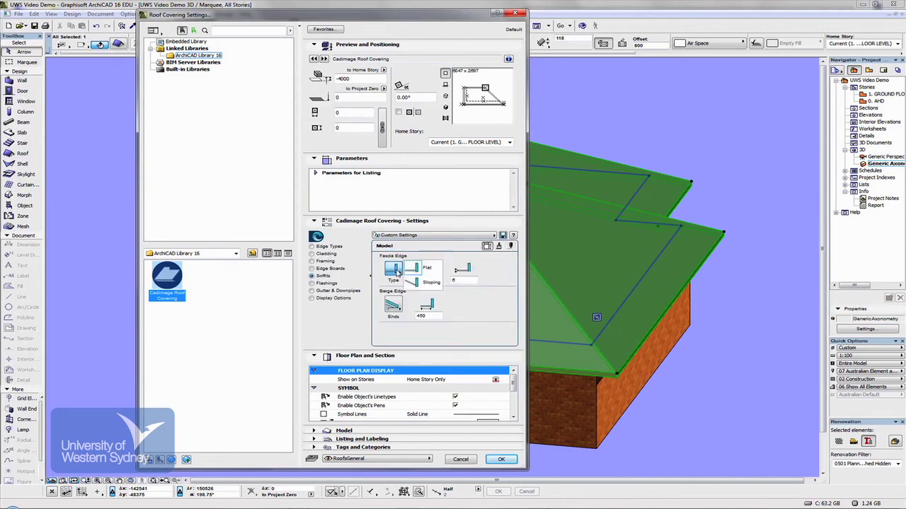
click(420, 270)
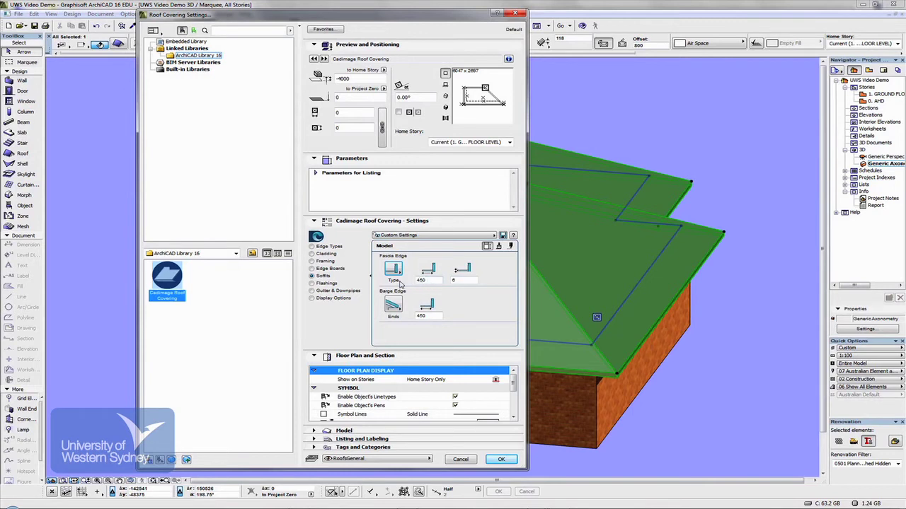
click(311, 283)
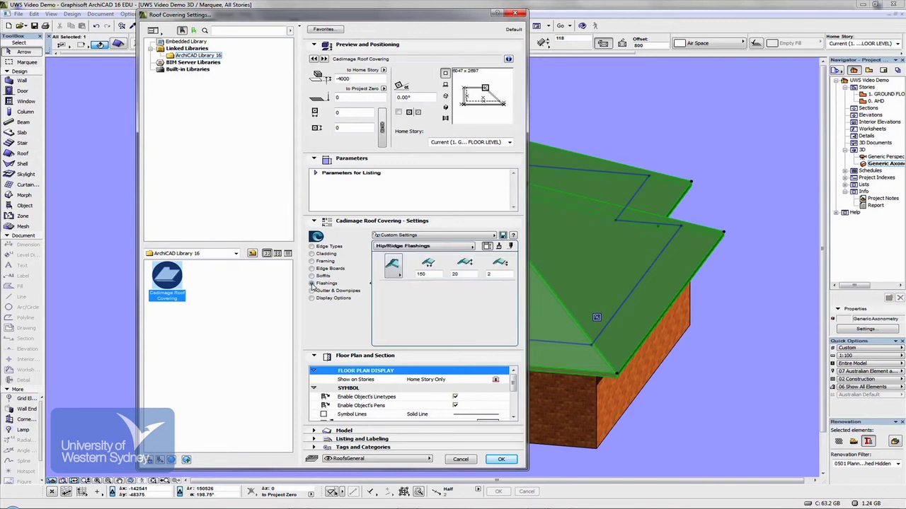
Set the Hip/Ridge flashing type to Square Tile and review the flashing materials.
click(394, 267)
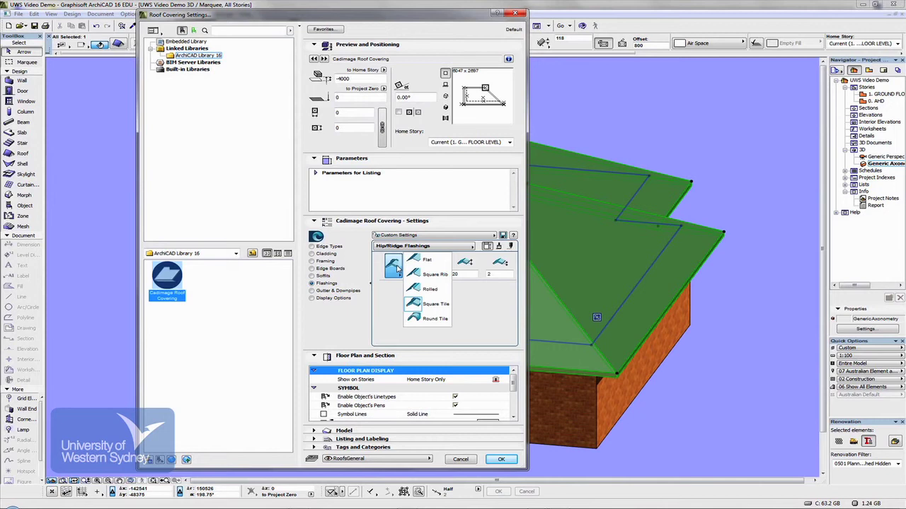
click(414, 303)
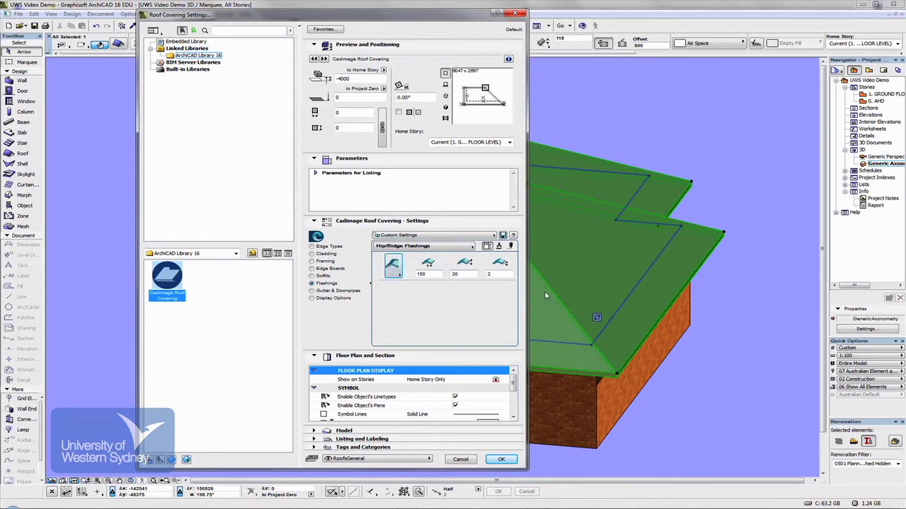
click(395, 266)
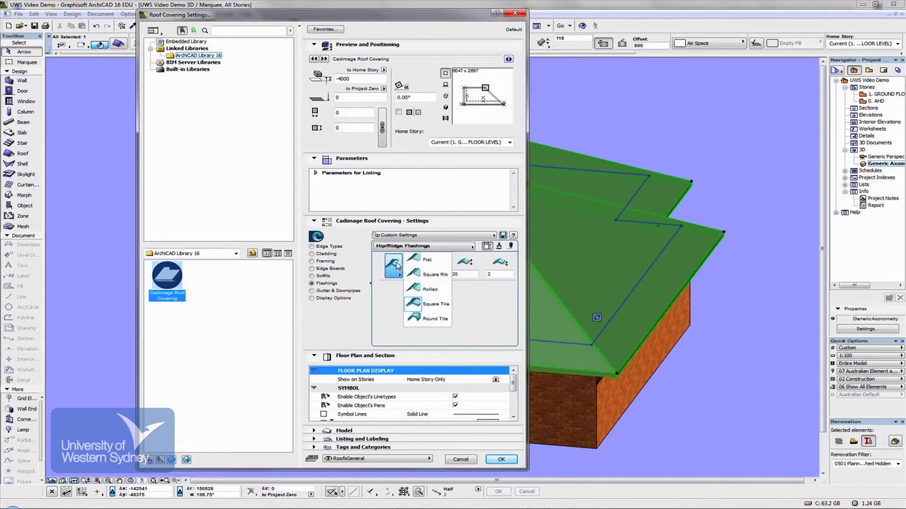
click(418, 303)
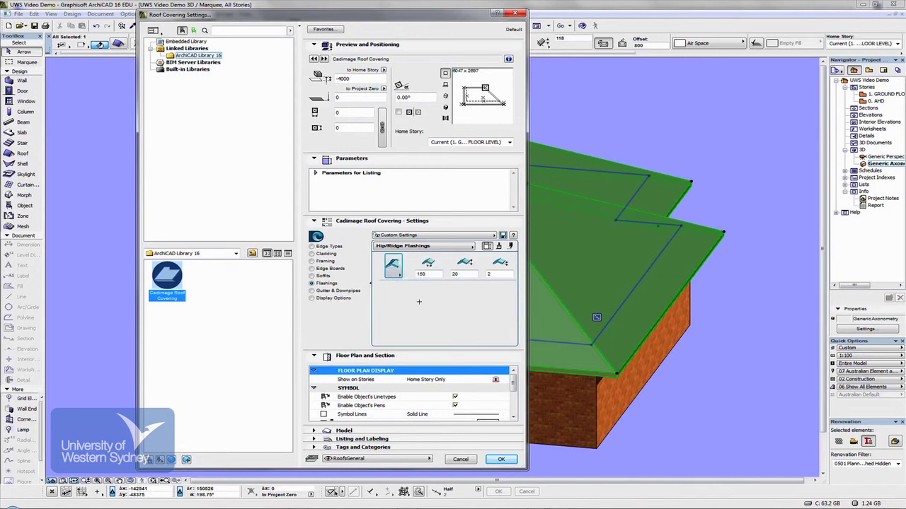
click(499, 246)
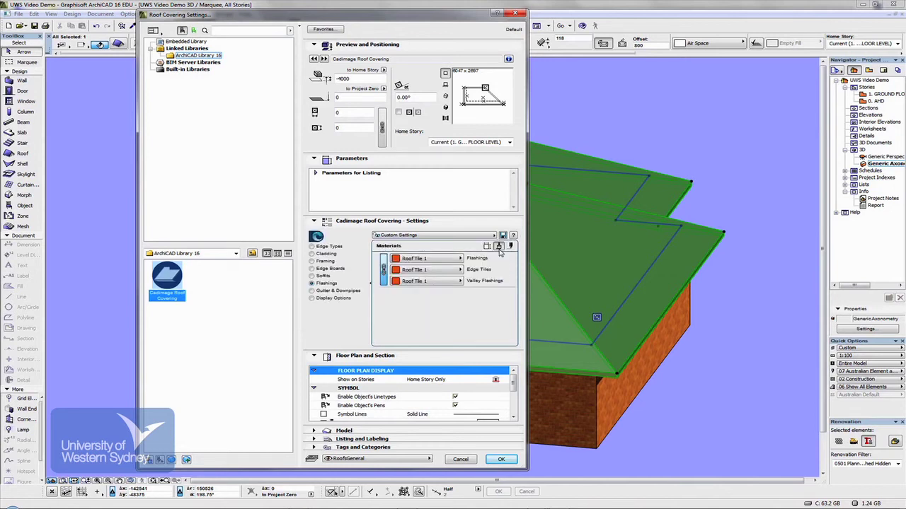
click(486, 246)
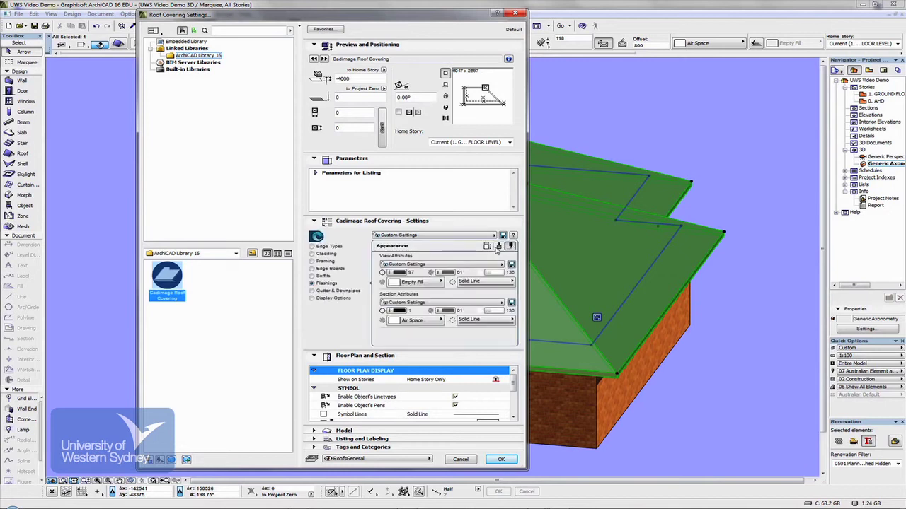
click(486, 246)
Check the Barge (150, 0, 70), Apron (200) and Valley (50) flashing settings.
click(429, 248)
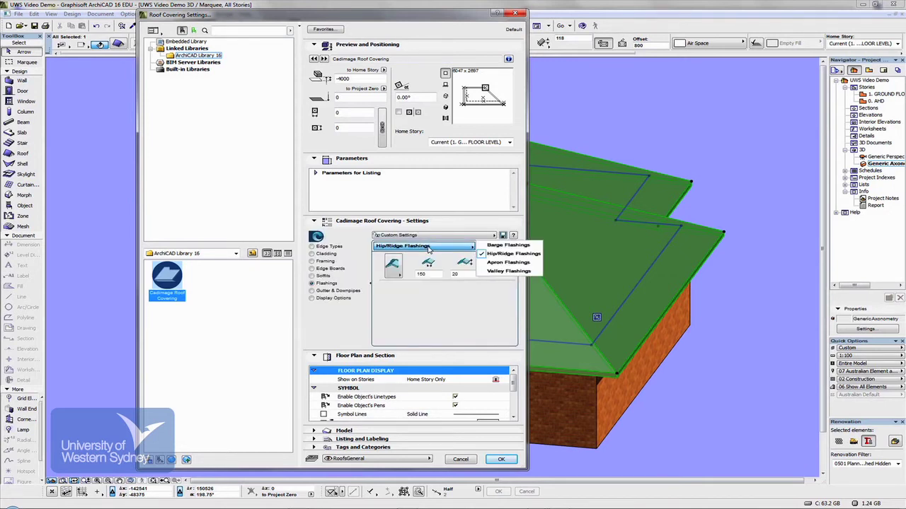
click(504, 245)
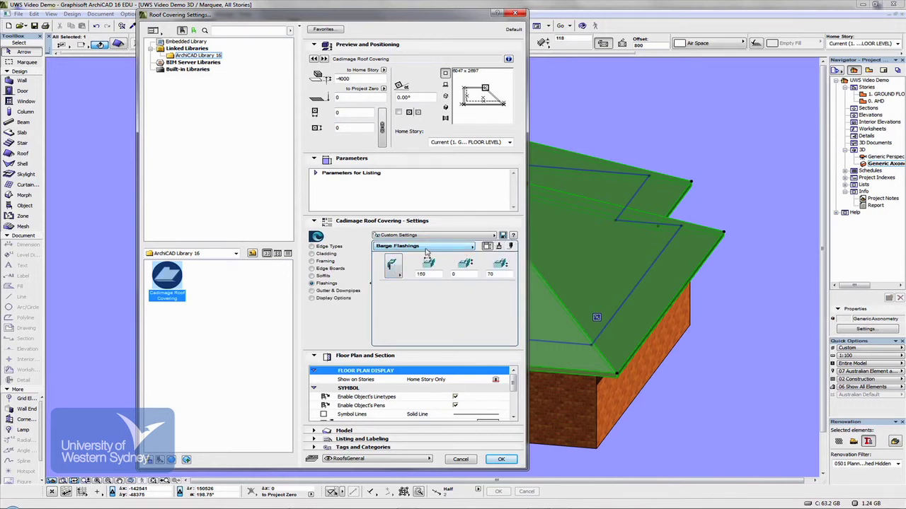
click(427, 249)
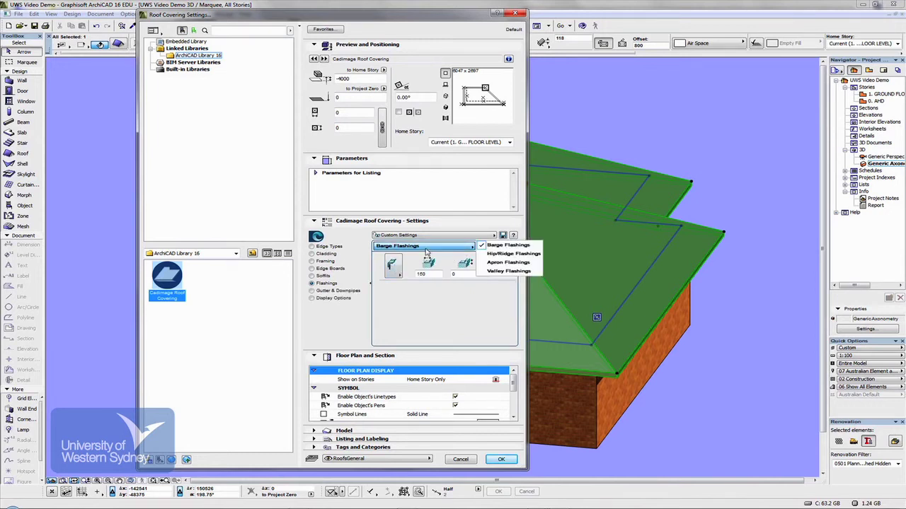
click(498, 263)
click(460, 249)
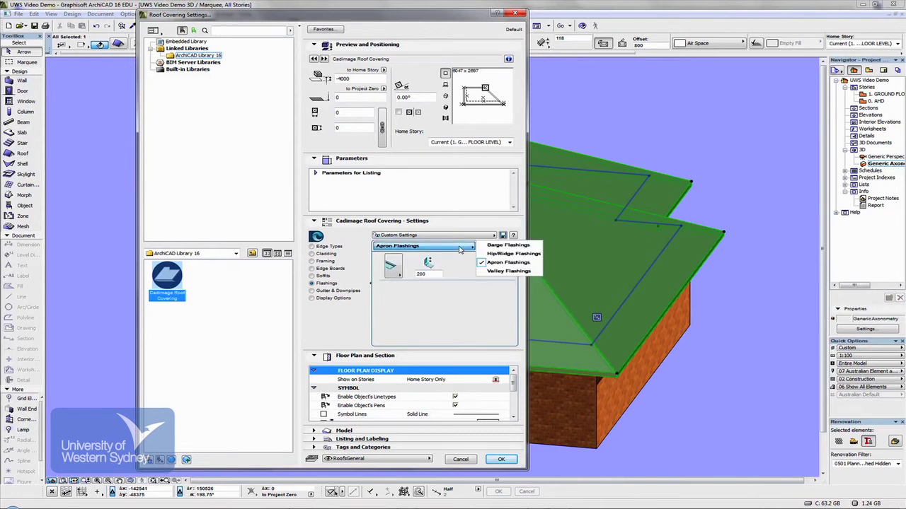
click(496, 271)
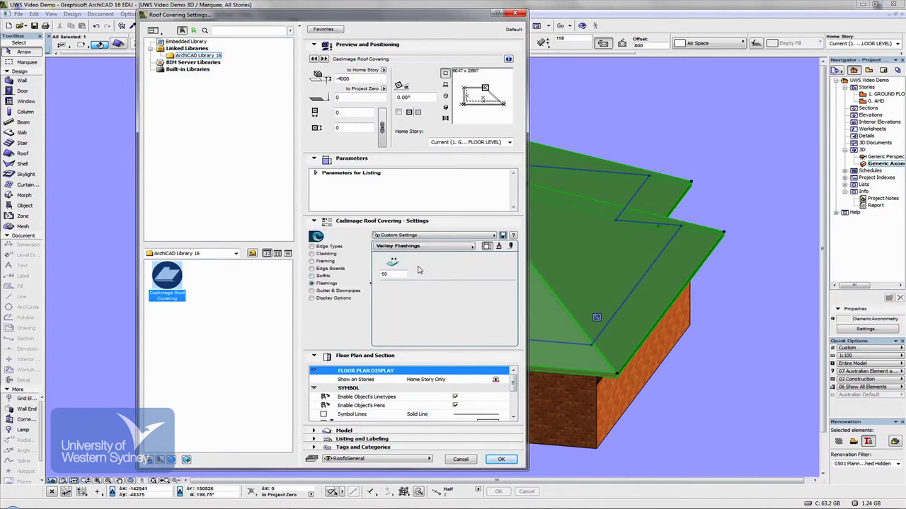
Review the Downpipes and Gutter settings, then bring up the Plan View Symbol display options.
click(312, 291)
click(405, 248)
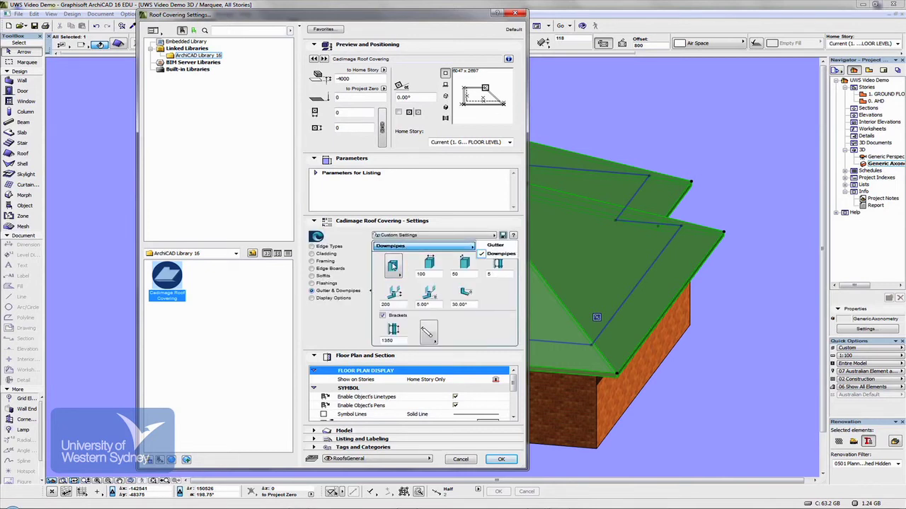
click(393, 266)
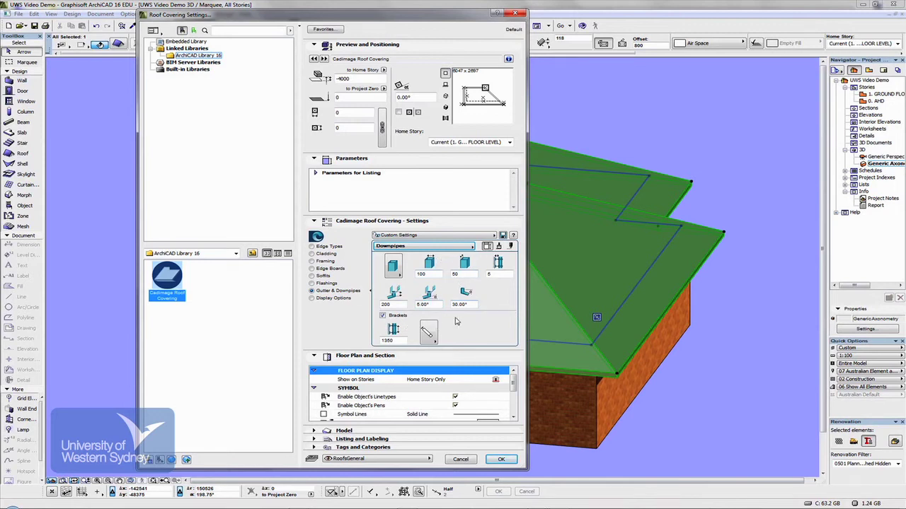
click(422, 248)
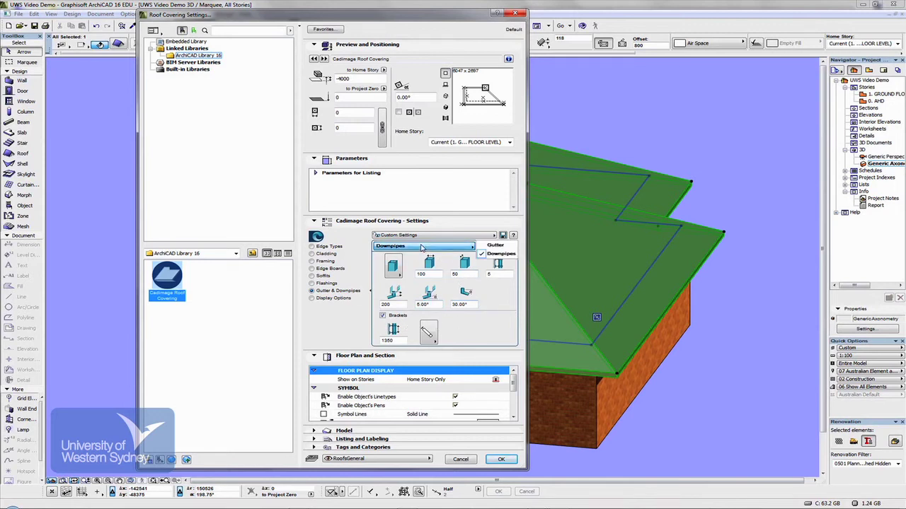
click(482, 242)
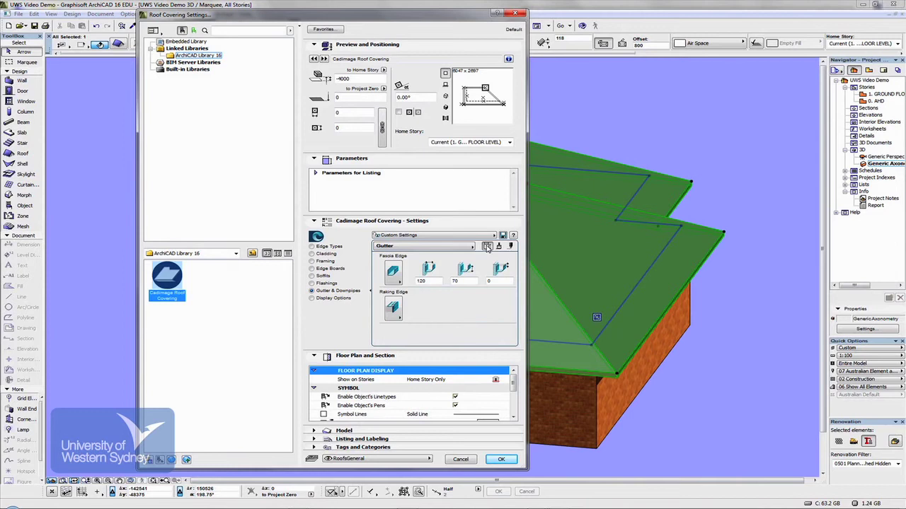
click(312, 299)
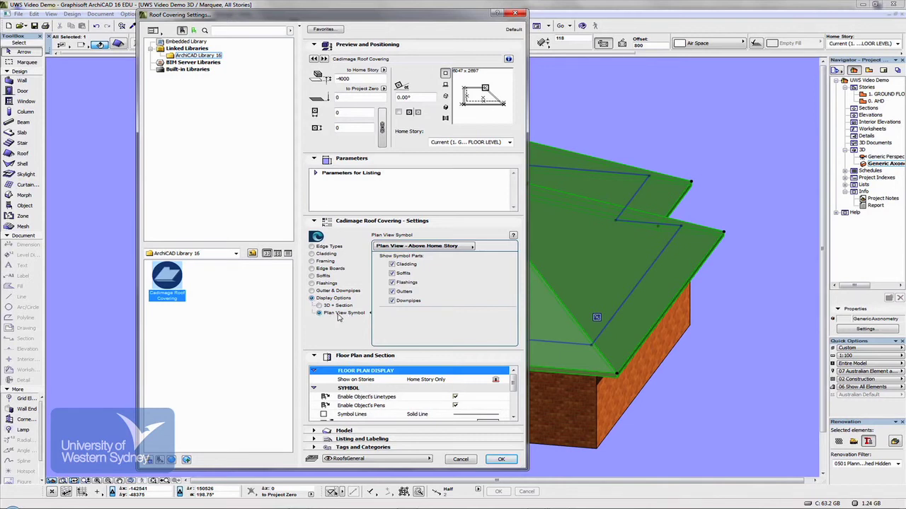
Set the plan symbol to Below Home Story showing downpipes, and apply with OK.
click(446, 248)
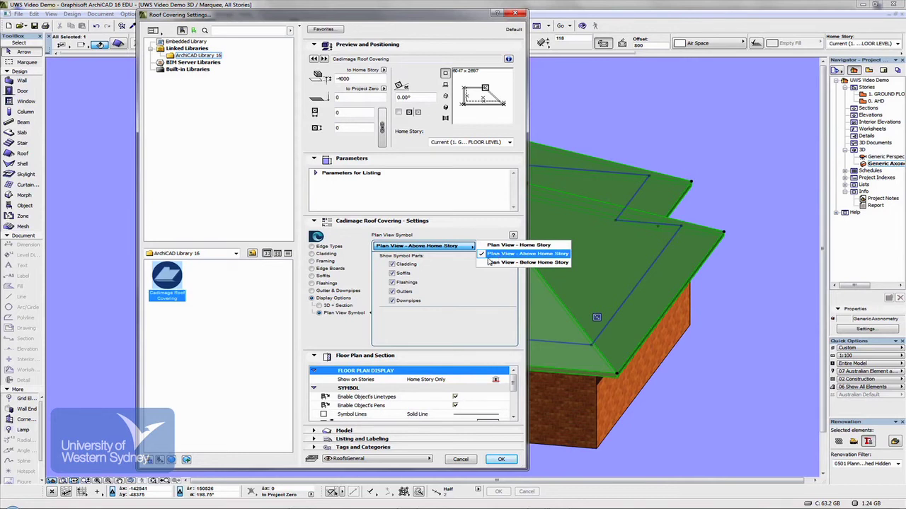
click(491, 245)
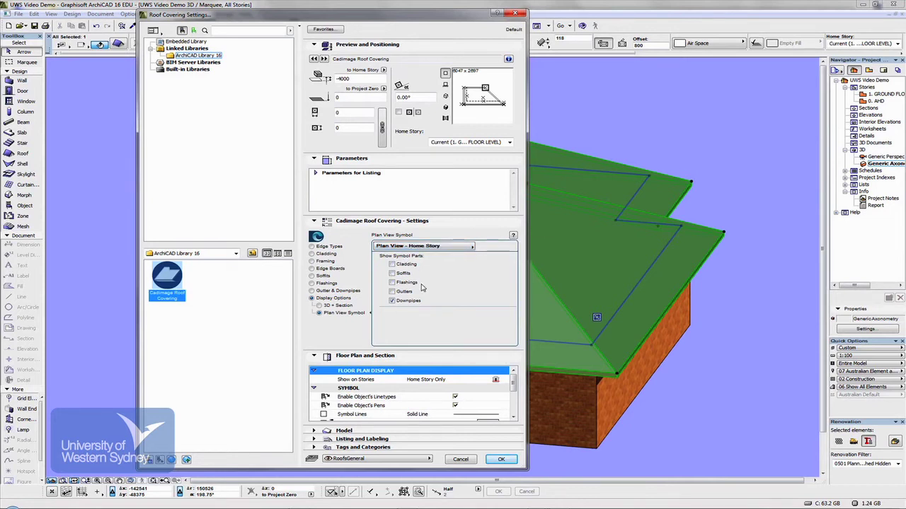
click(453, 248)
click(505, 254)
click(447, 249)
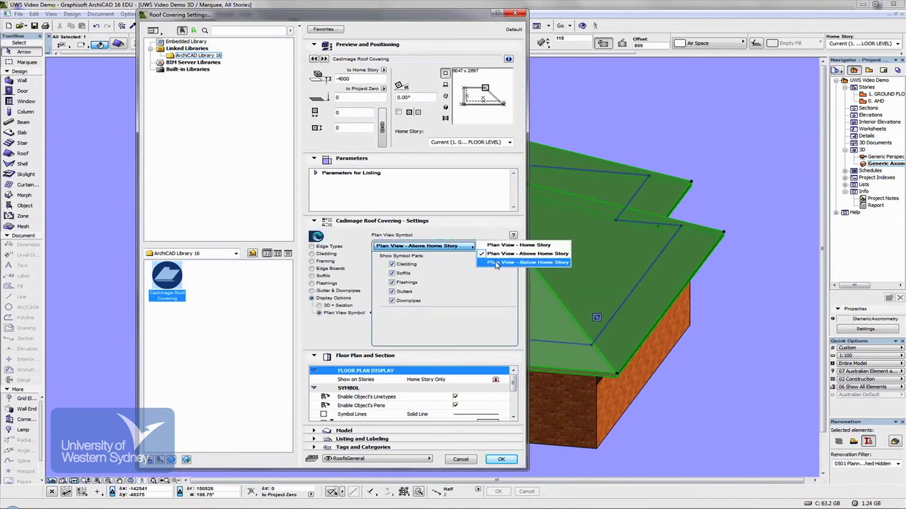
click(497, 262)
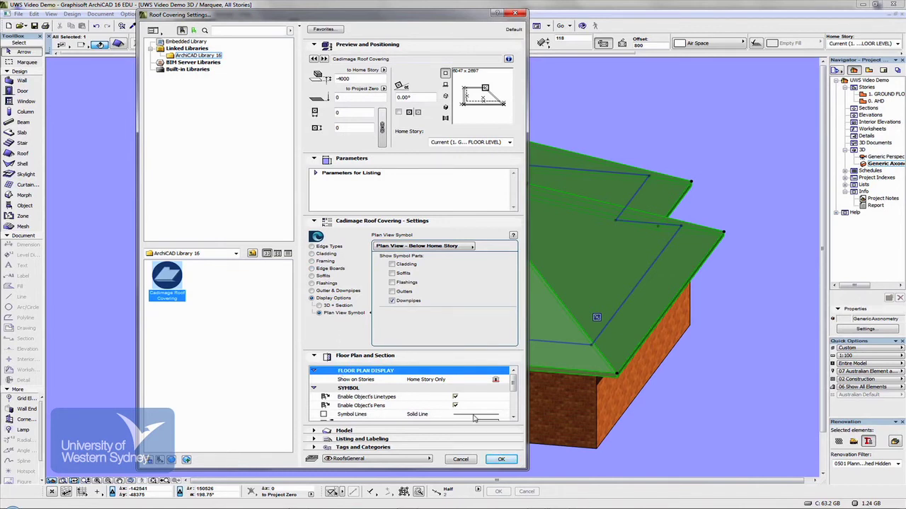
click(500, 460)
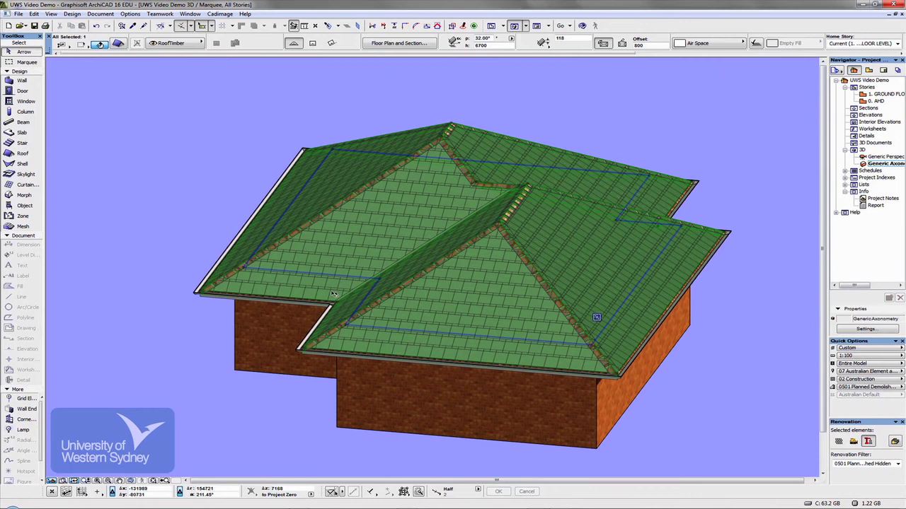
Deselect the roof and orbit and zoom to the valley corner where both gutters meet.
click(142, 224)
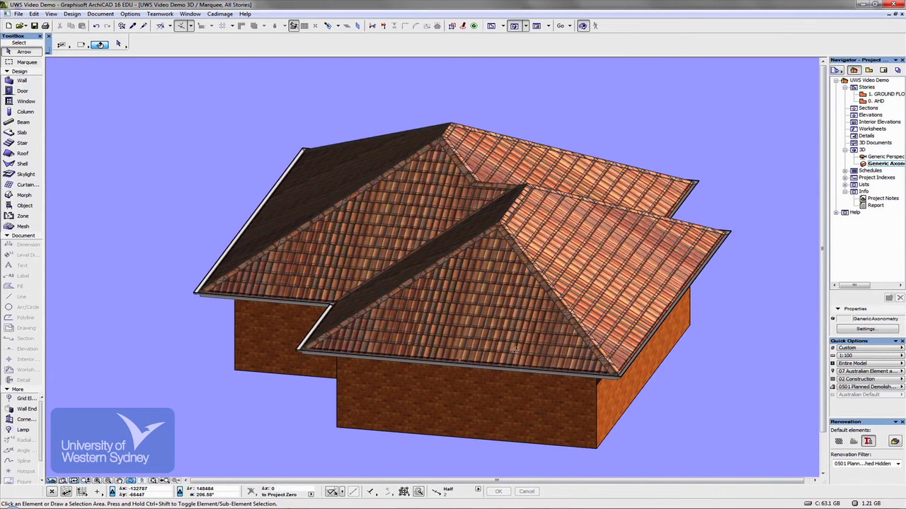
shift+middle_drag(513, 349, 610, 321)
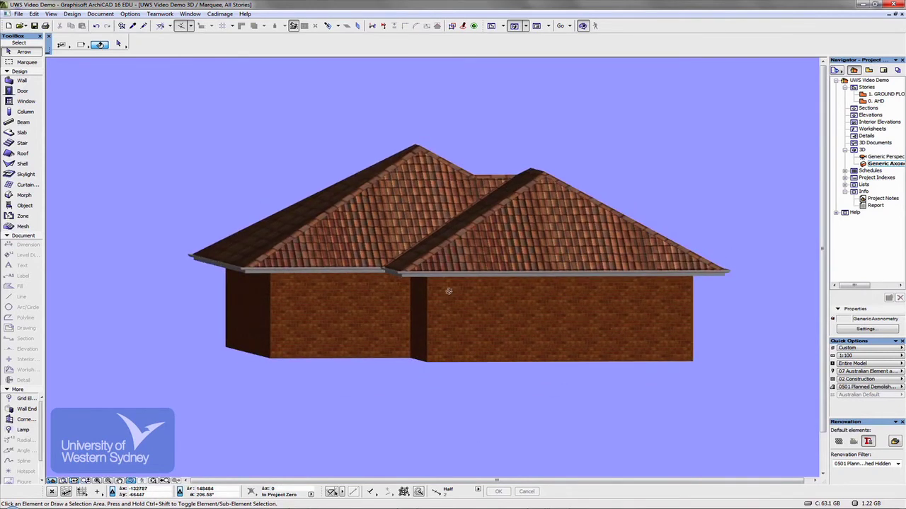
scroll(401, 267, up, 4)
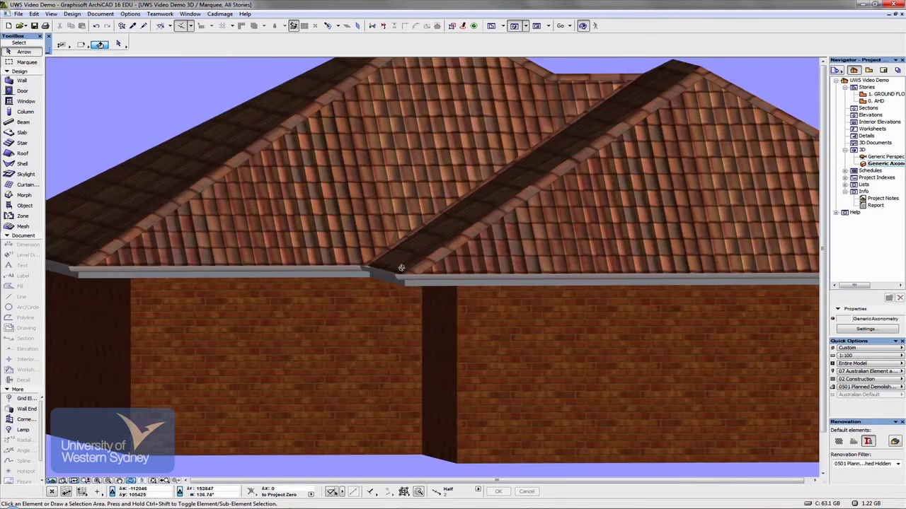
scroll(401, 267, up, 4)
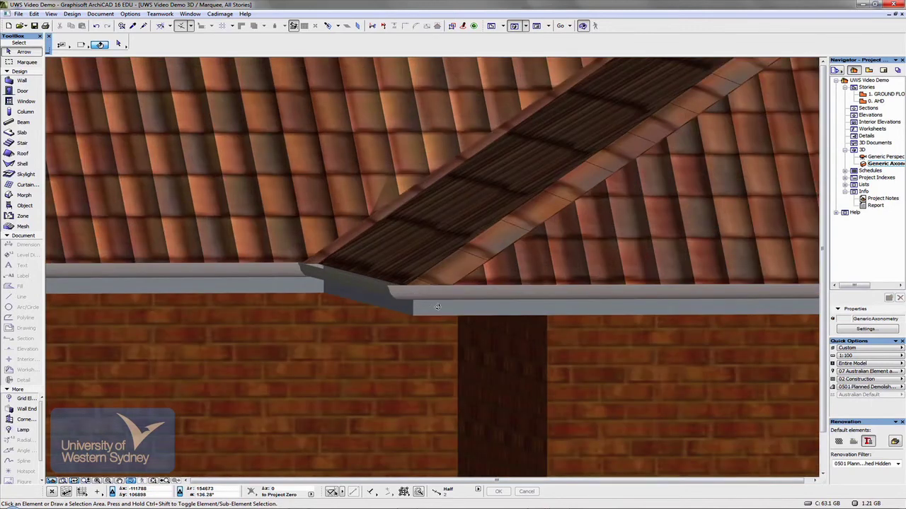
mouse_move(437, 306)
shift+middle_down()
mouse_move(500, 293)
mouse_move(434, 262)
mouse_move(434, 312)
shift+middle_up()
scroll(430, 312, down, 6)
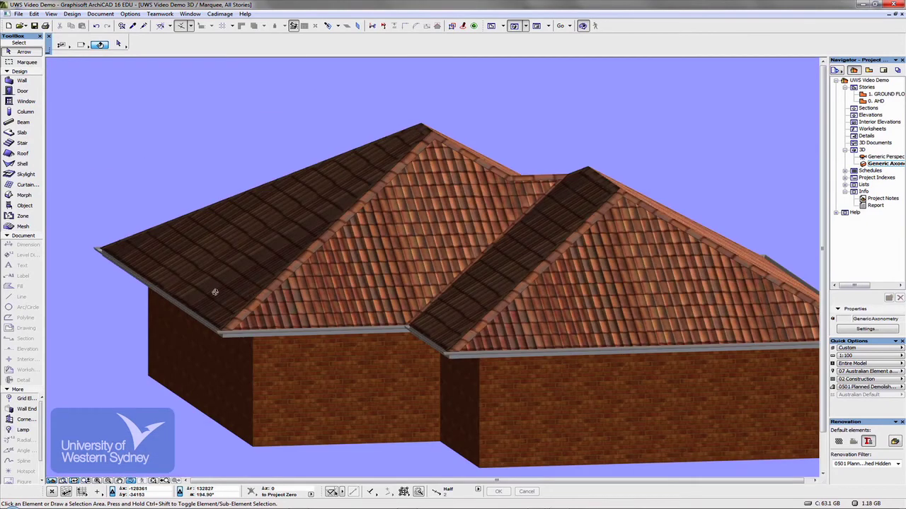
shift+middle_drag(212, 288, 660, 297)
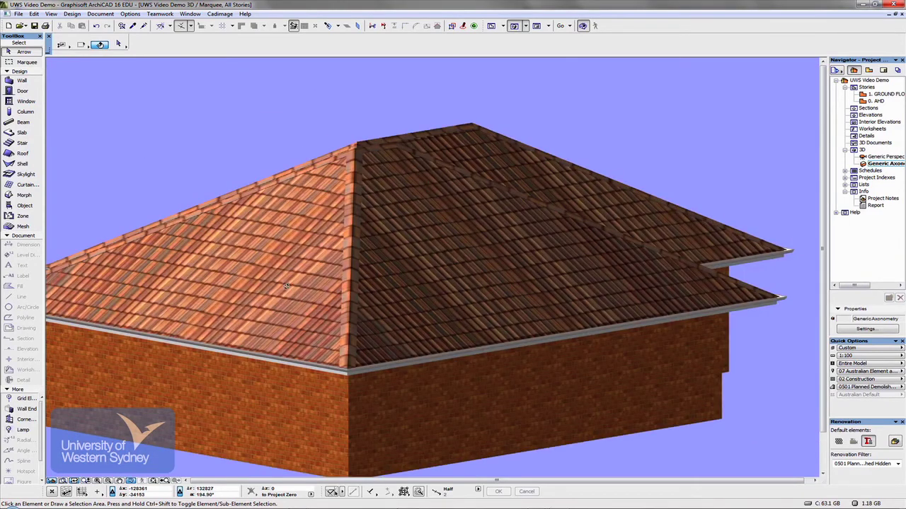
scroll(481, 313, down, 5)
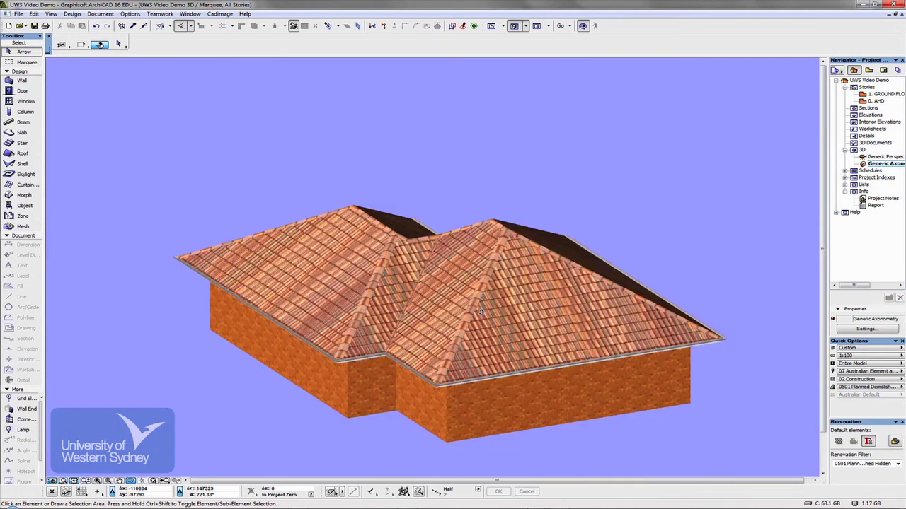
middle_drag(481, 313, 442, 244)
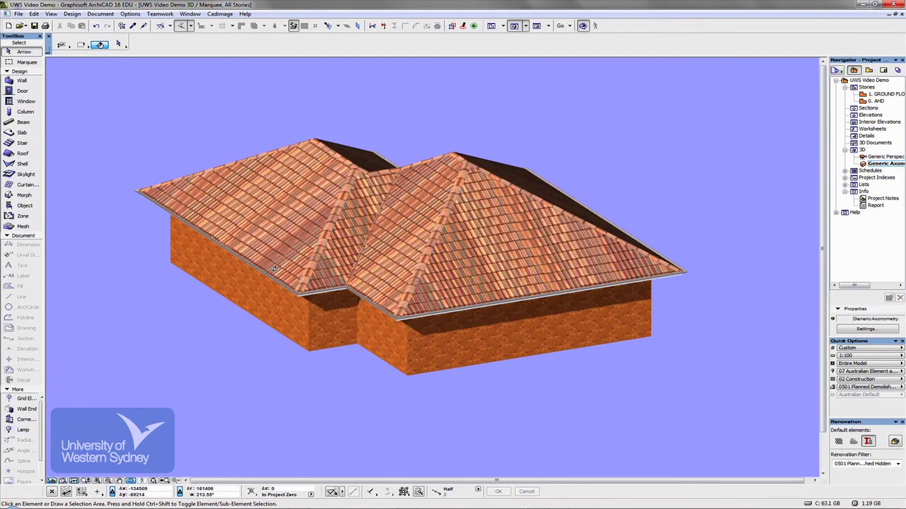
shift+middle_drag(278, 267, 467, 247)
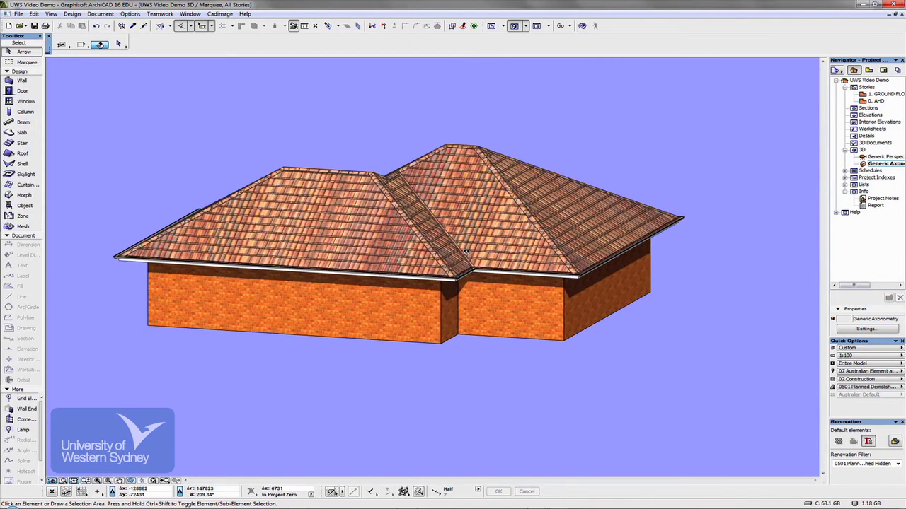
scroll(452, 282, up, 5)
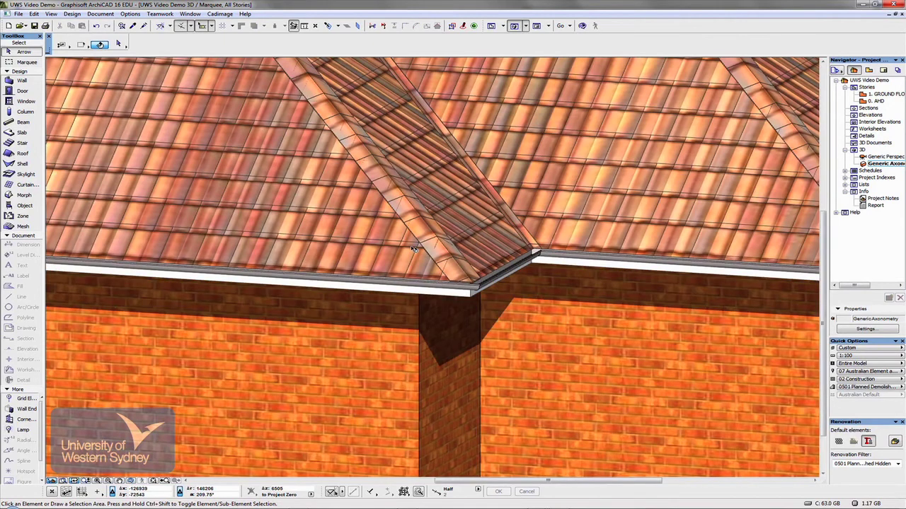
Select the Cadimage Roof Covering on the left roof plane.
click(411, 283)
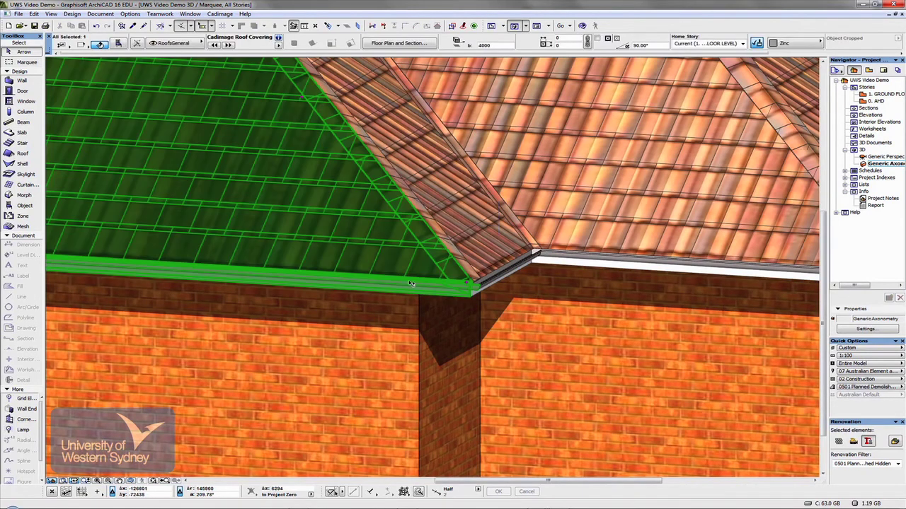
scroll(453, 300, up, 1)
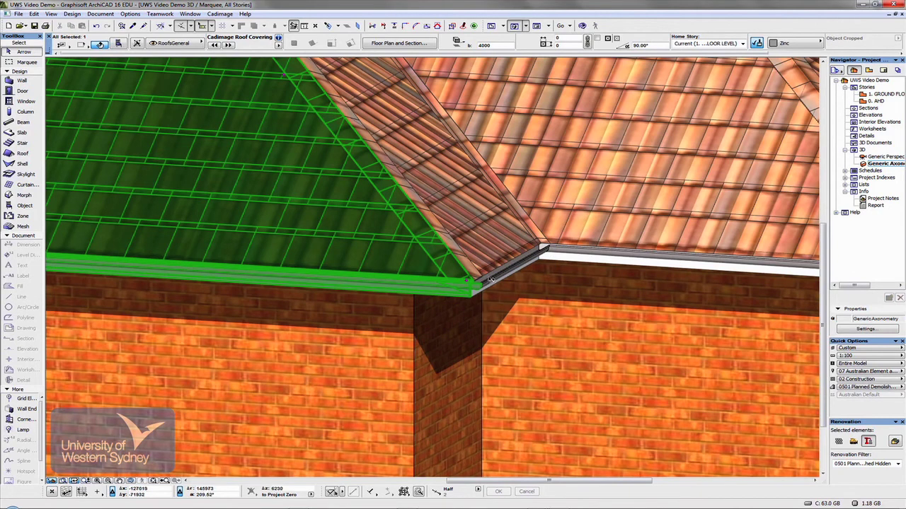
click(500, 242)
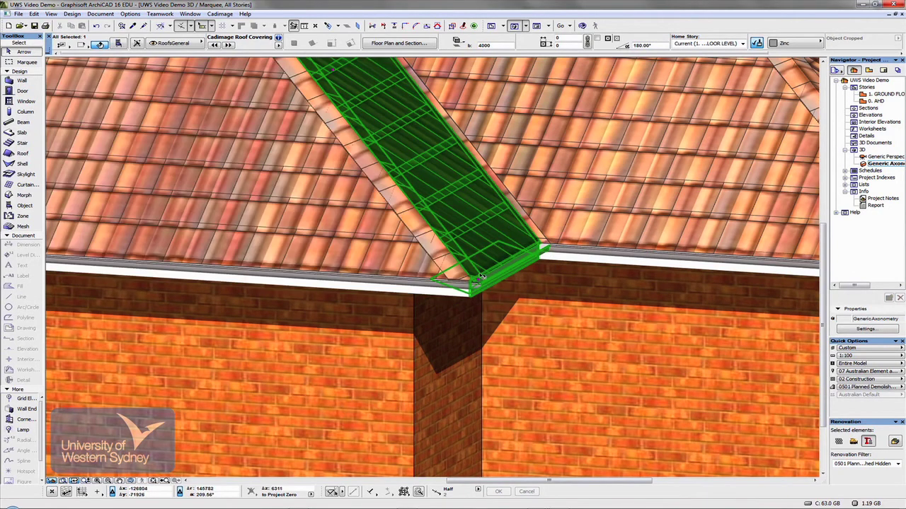
click(412, 261)
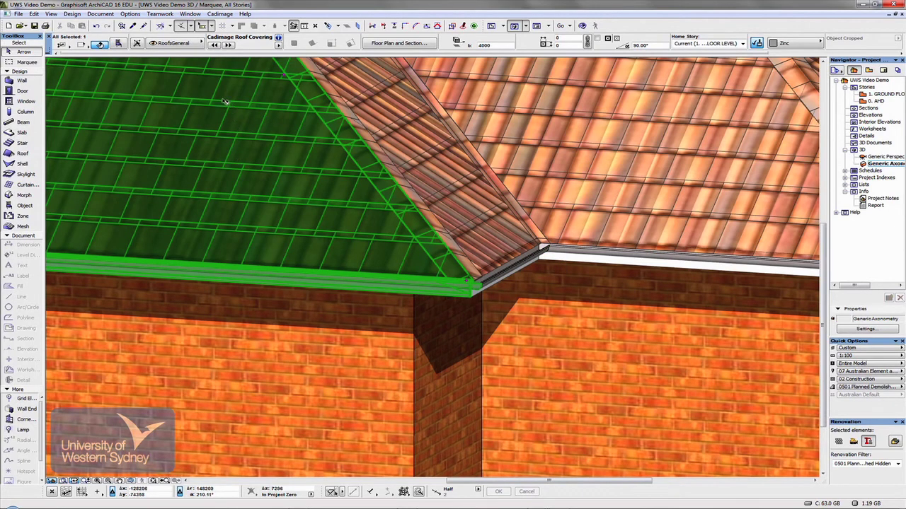
Stretch the covering to move its downpipe along the gutter, just left of the inner corner.
click(33, 14)
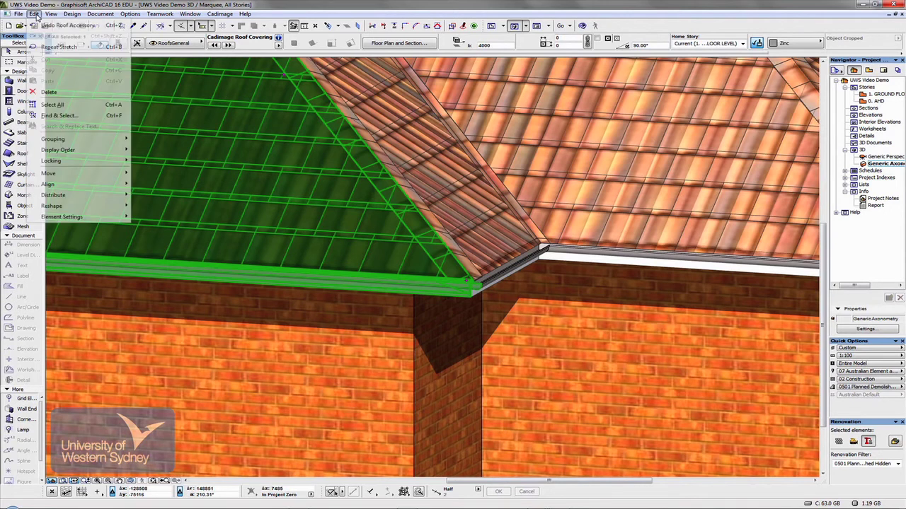
mouse_move(64, 177)
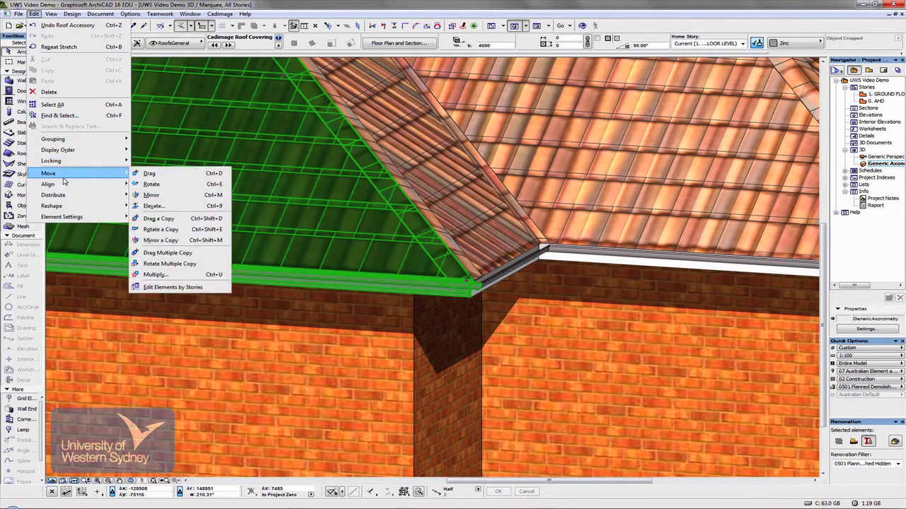
mouse_move(58, 206)
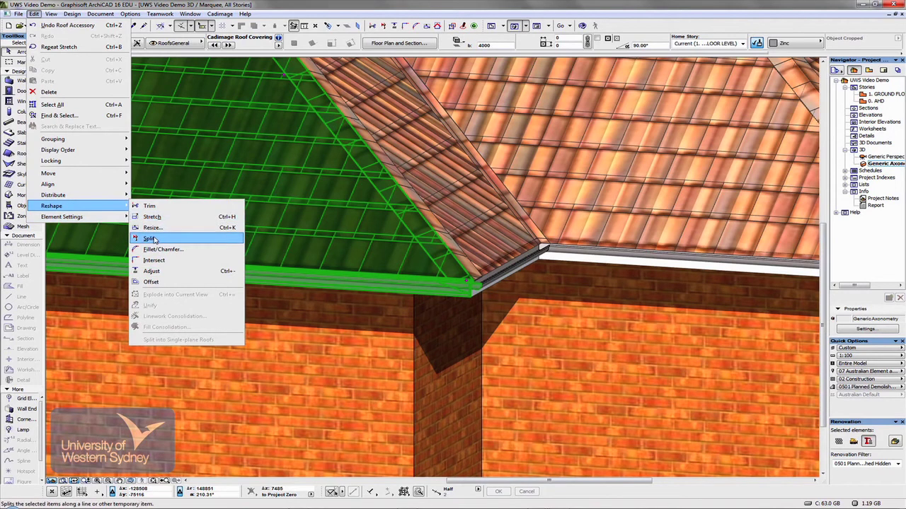
click(229, 220)
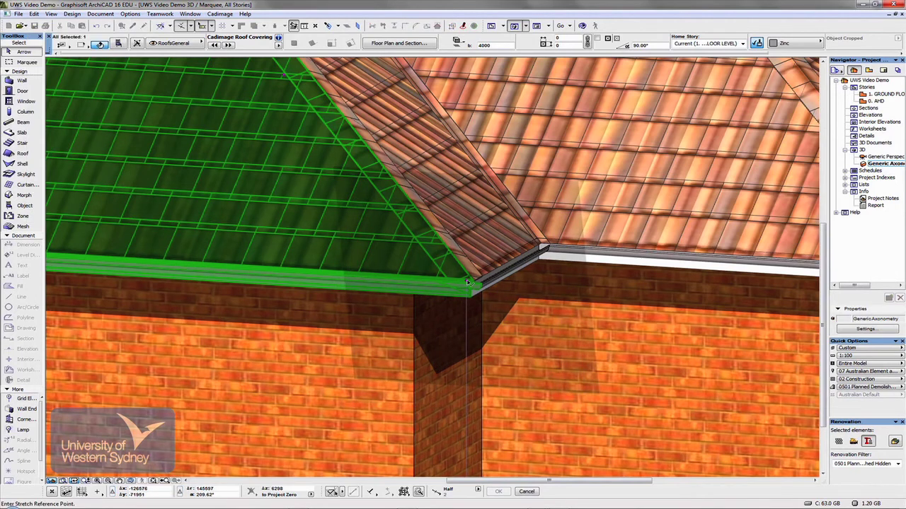
click(467, 282)
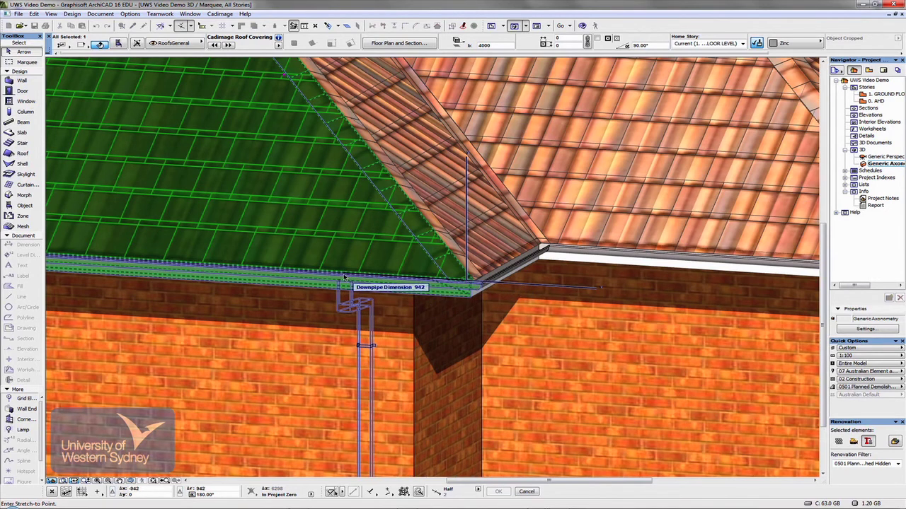
click(357, 280)
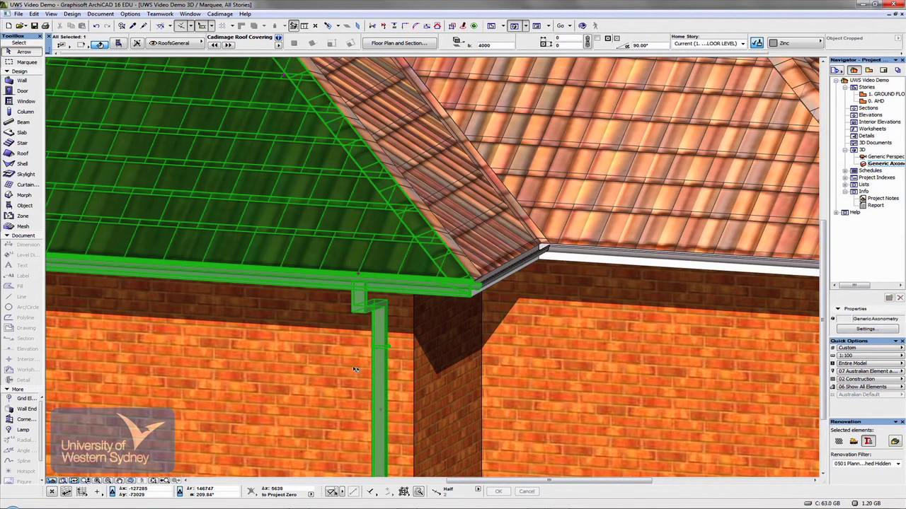
shift+middle_drag(355, 369, 411, 238)
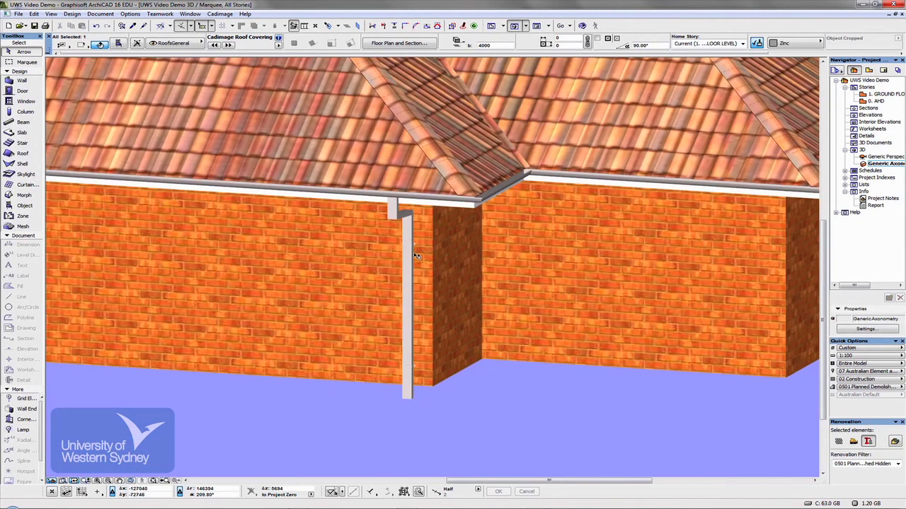
Stretch the downpipe's bottom end with Ctrl+H so it reaches the wall base.
key(Escape)
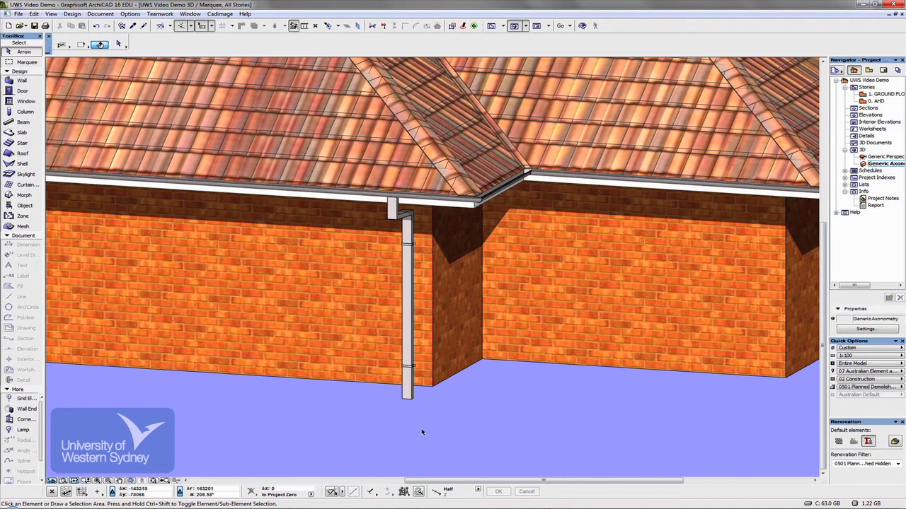
click(408, 398)
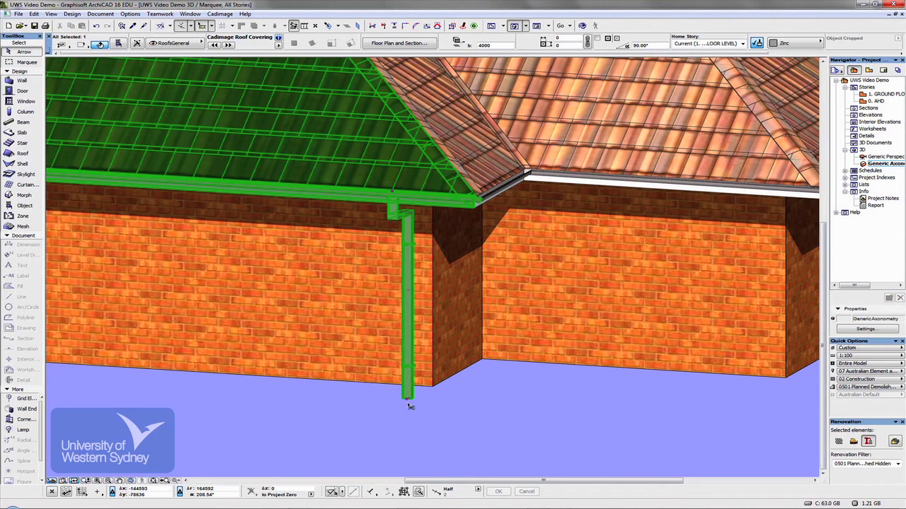
key(ctrl+h)
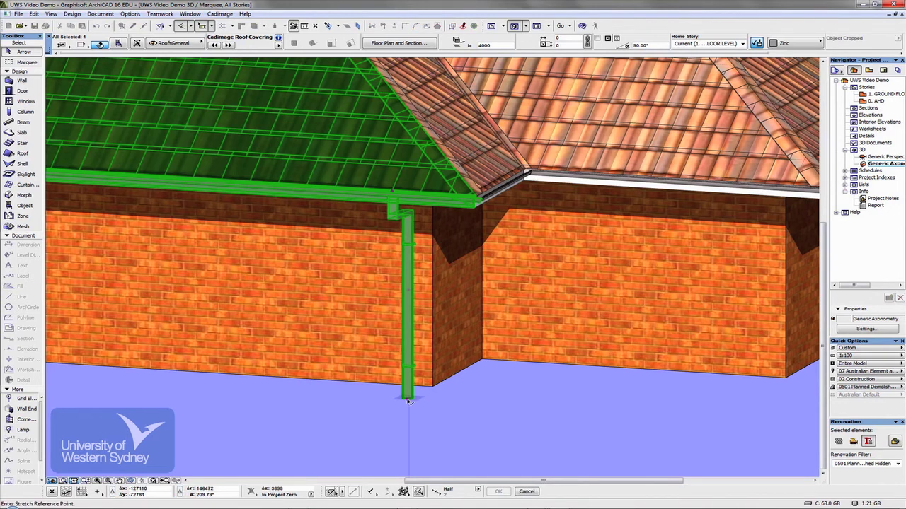
click(408, 399)
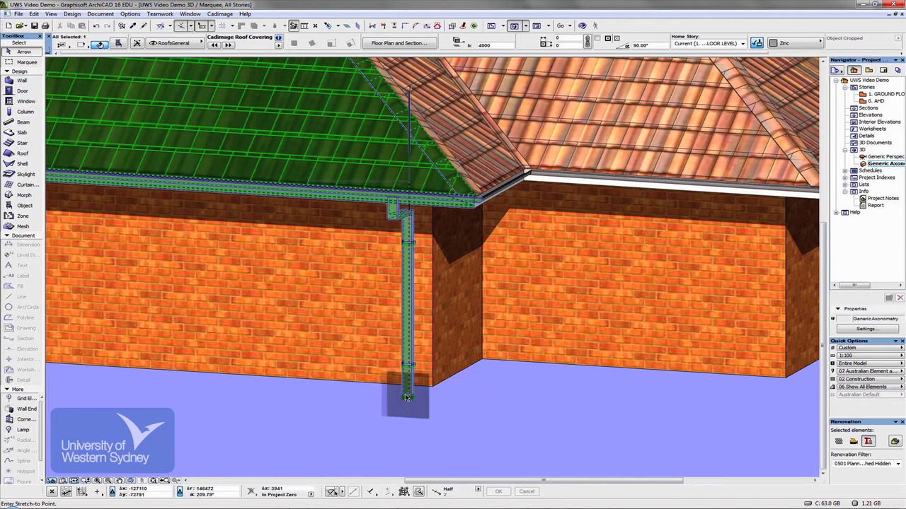
click(407, 397)
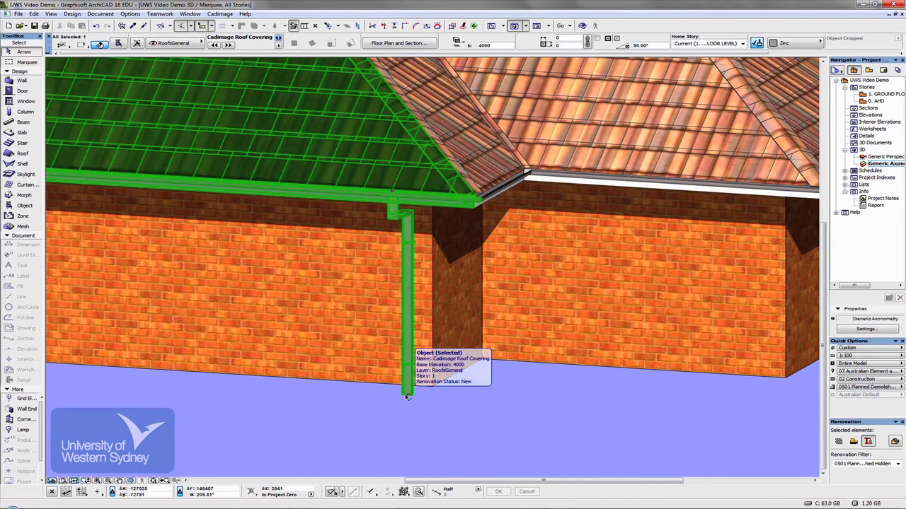
click(527, 407)
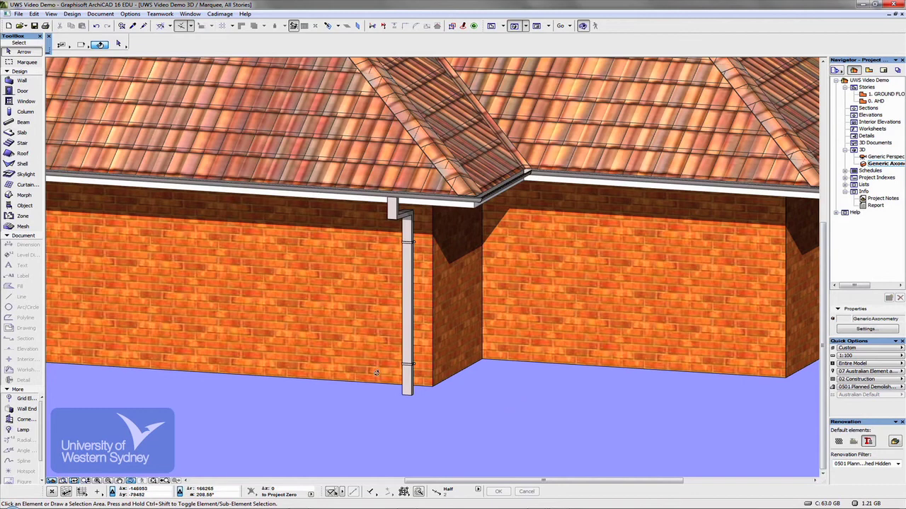
Orbit to check the roof from above, then show the ground floor plan.
scroll(496, 353, down, 10)
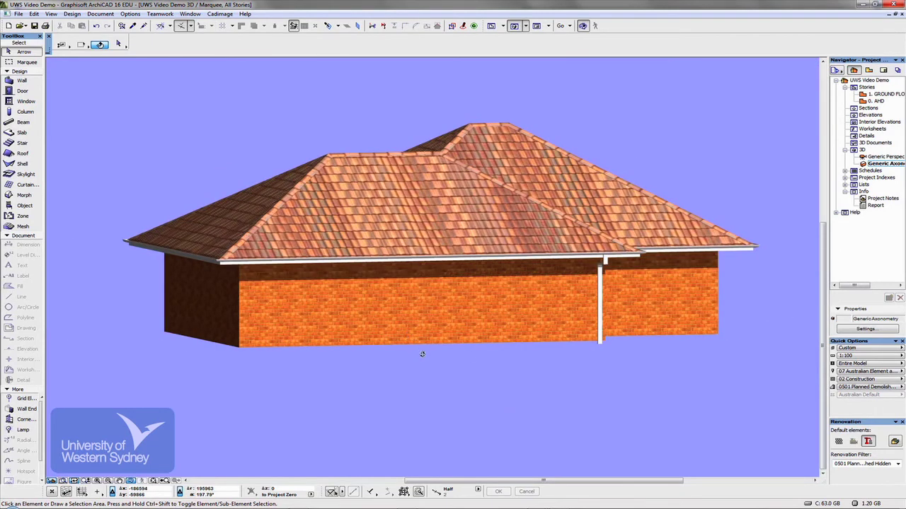
drag(421, 353, 273, 421)
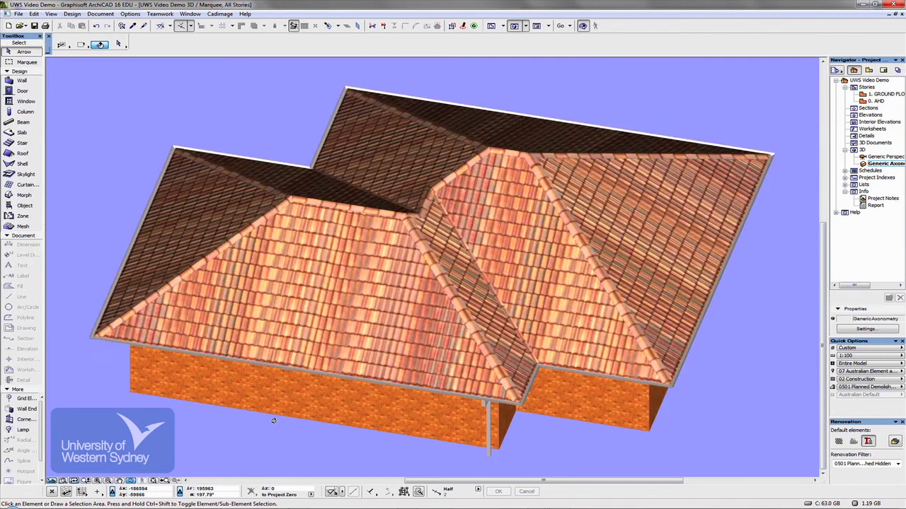
key(F2)
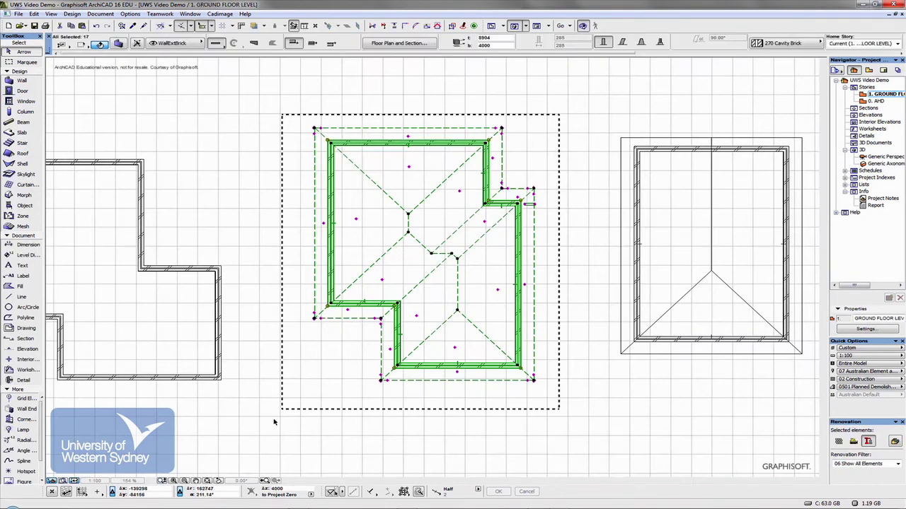
Stretch the downpipe's small plan rectangle beside the roof's inner corner to its new end.
click(258, 368)
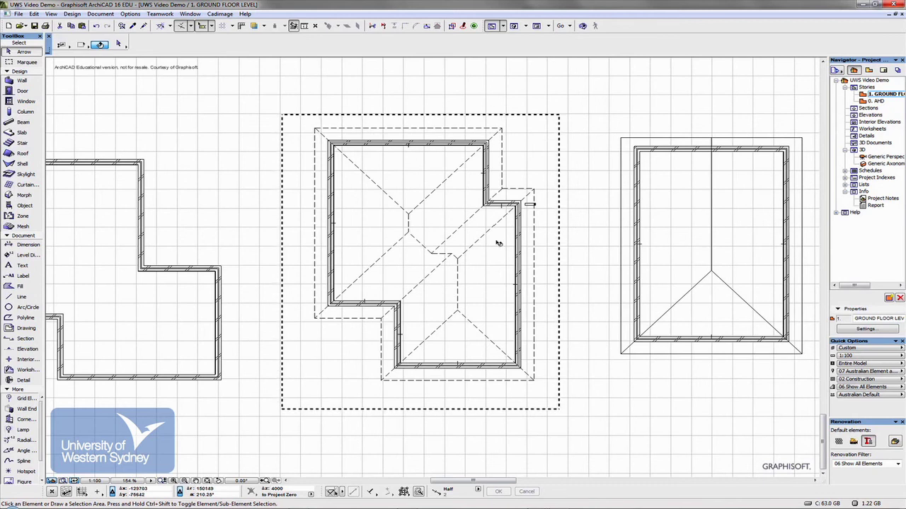
scroll(532, 202, up, 5)
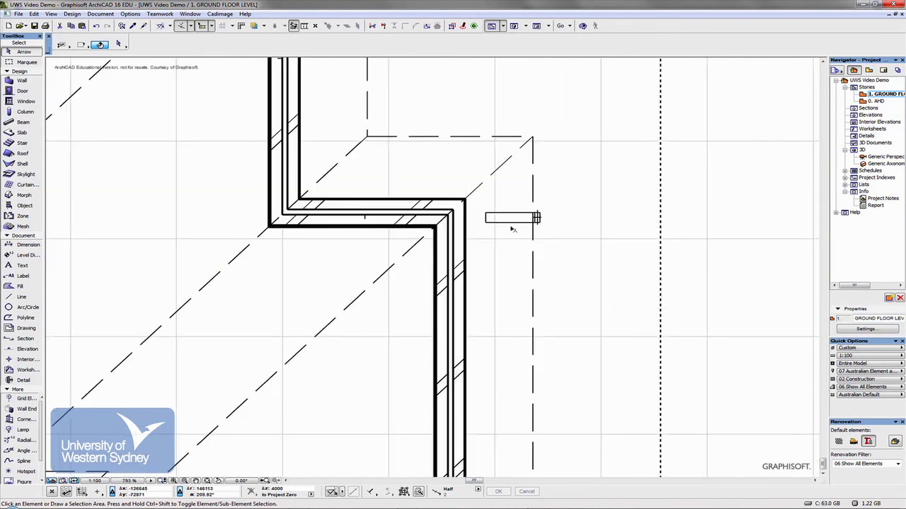
click(487, 224)
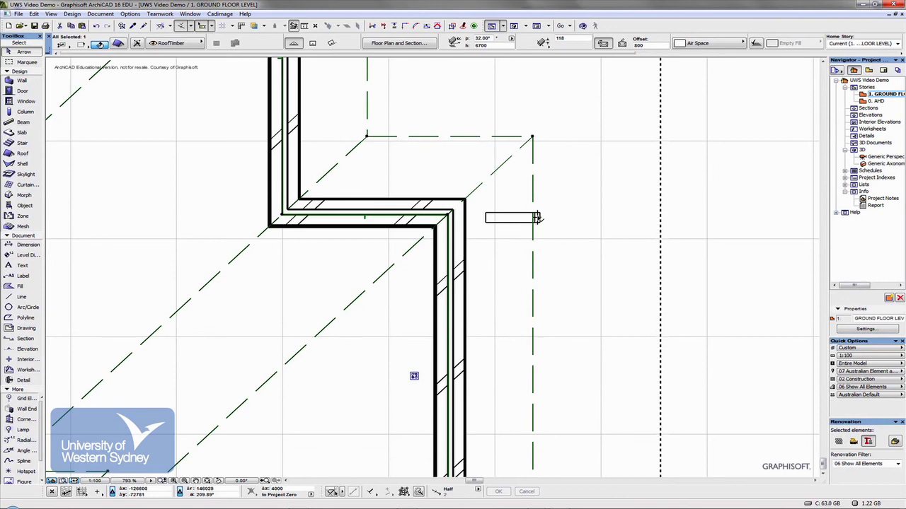
click(488, 219)
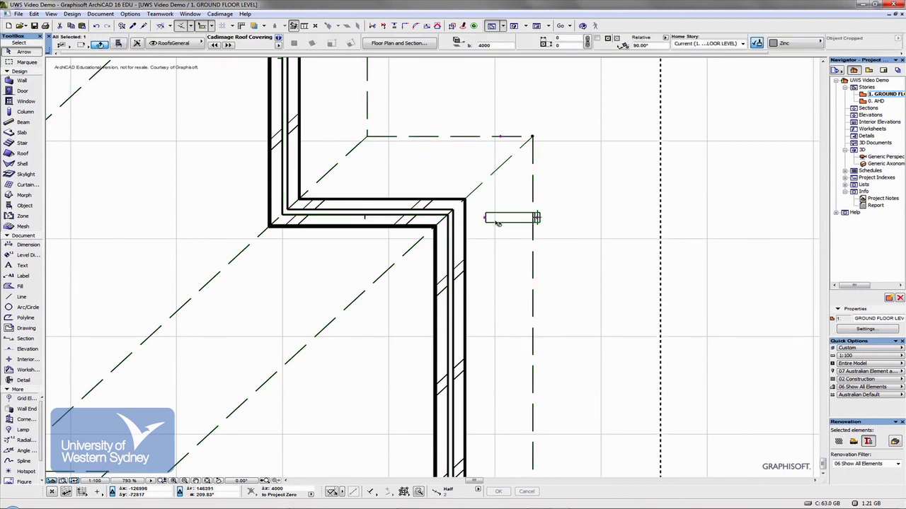
click(487, 218)
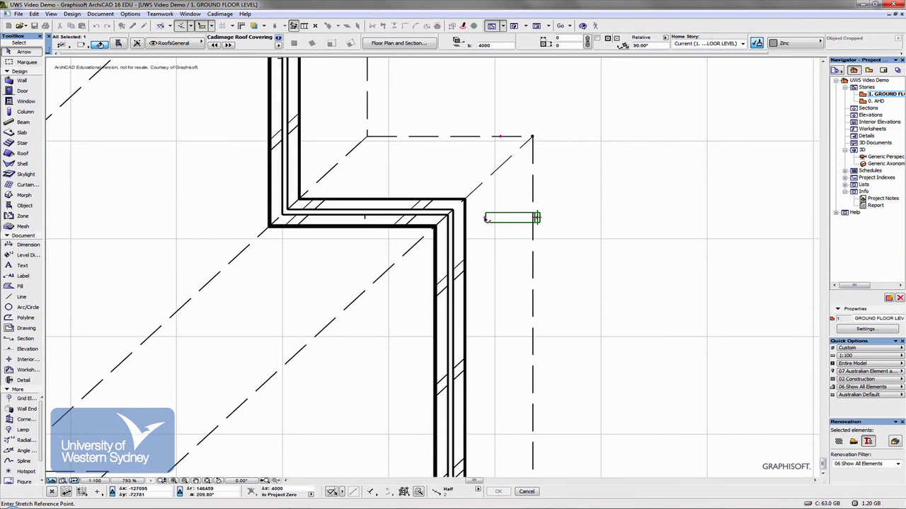
click(486, 218)
click(467, 219)
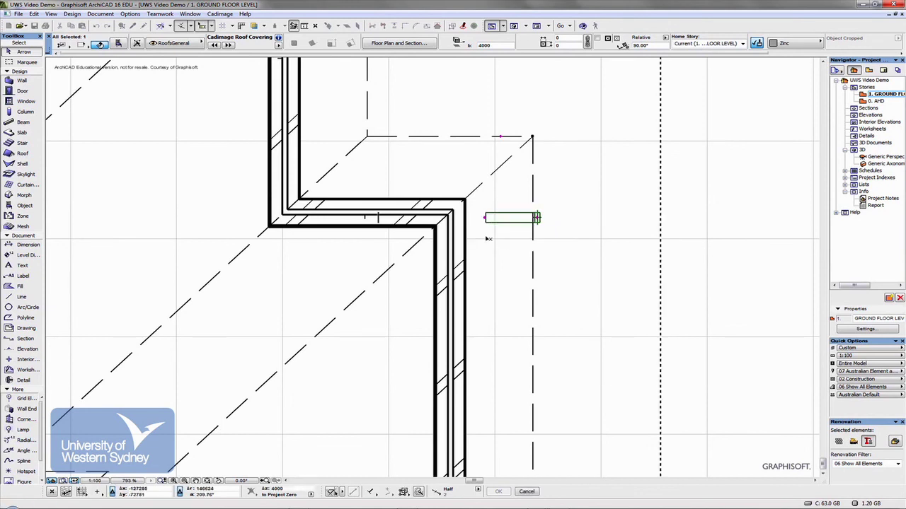